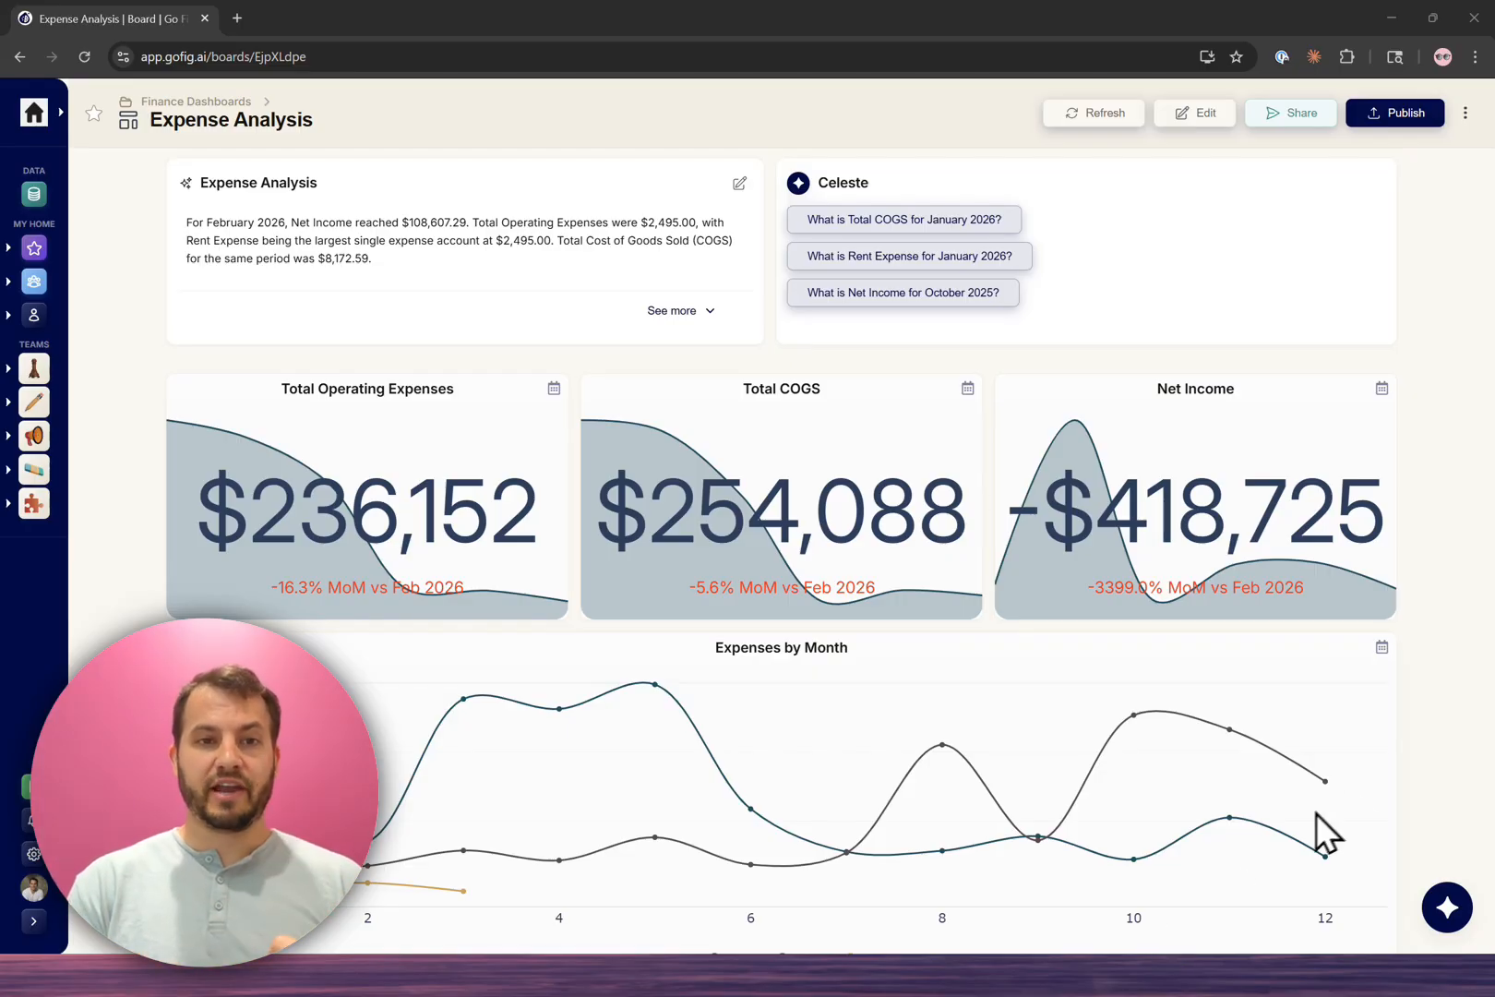
Step: Look over the Expense Analysis dashboard and download it as an Excel workbook
{"action": "scroll", "coordinate": [1332, 683], "scroll_direction": "down", "scroll_amount": 3}
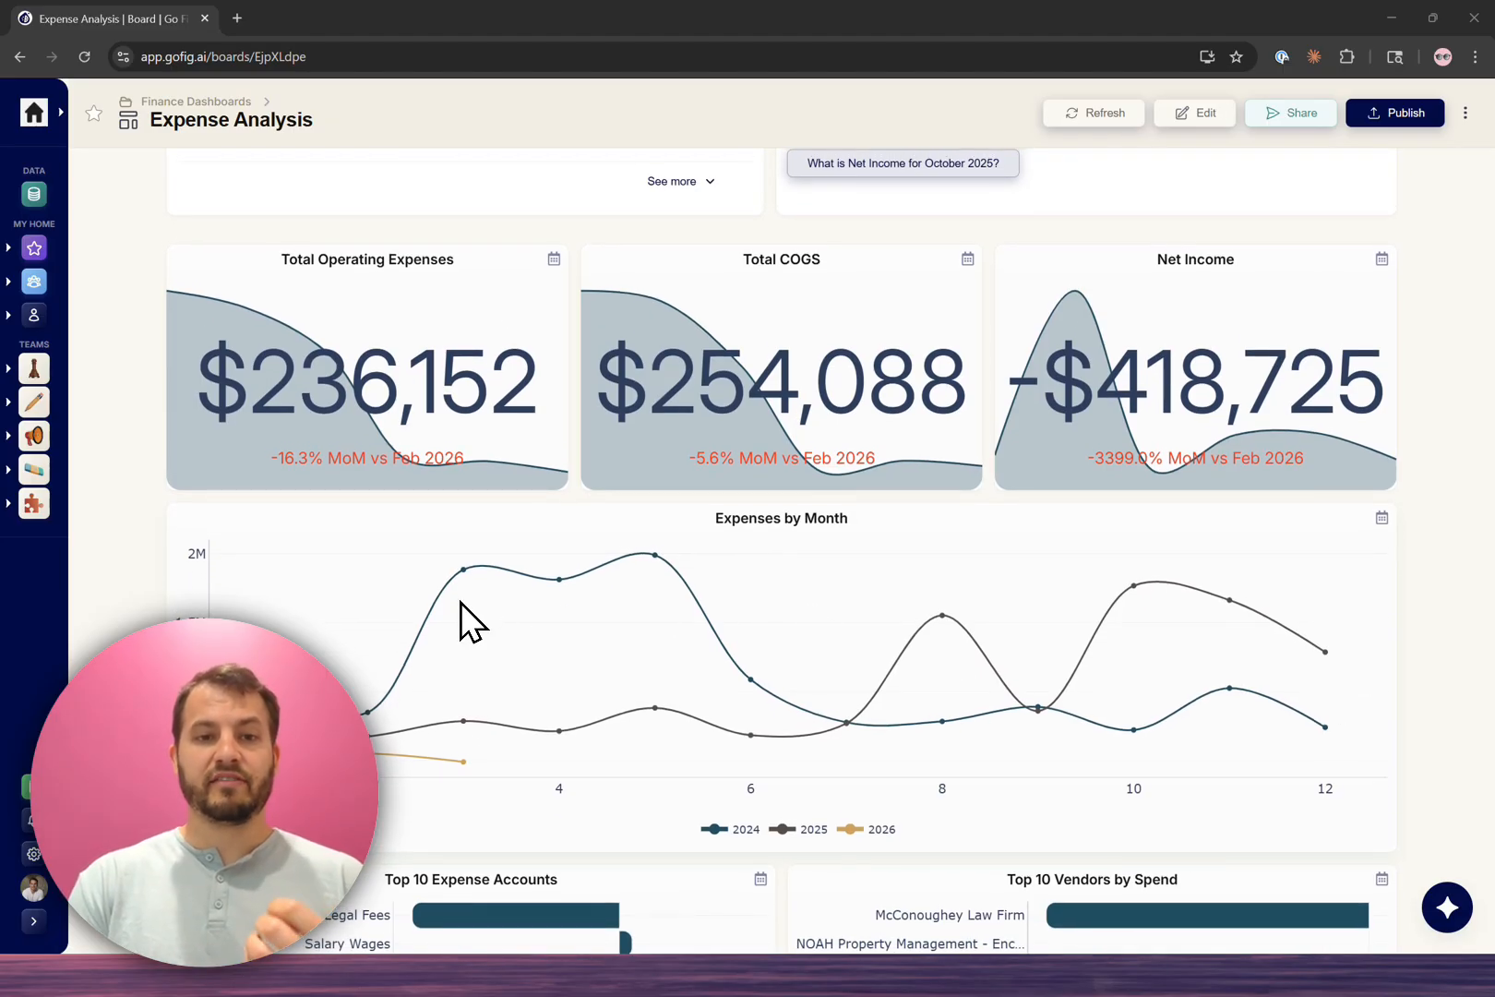
{"action": "mouse_move", "coordinate": [444, 757]}
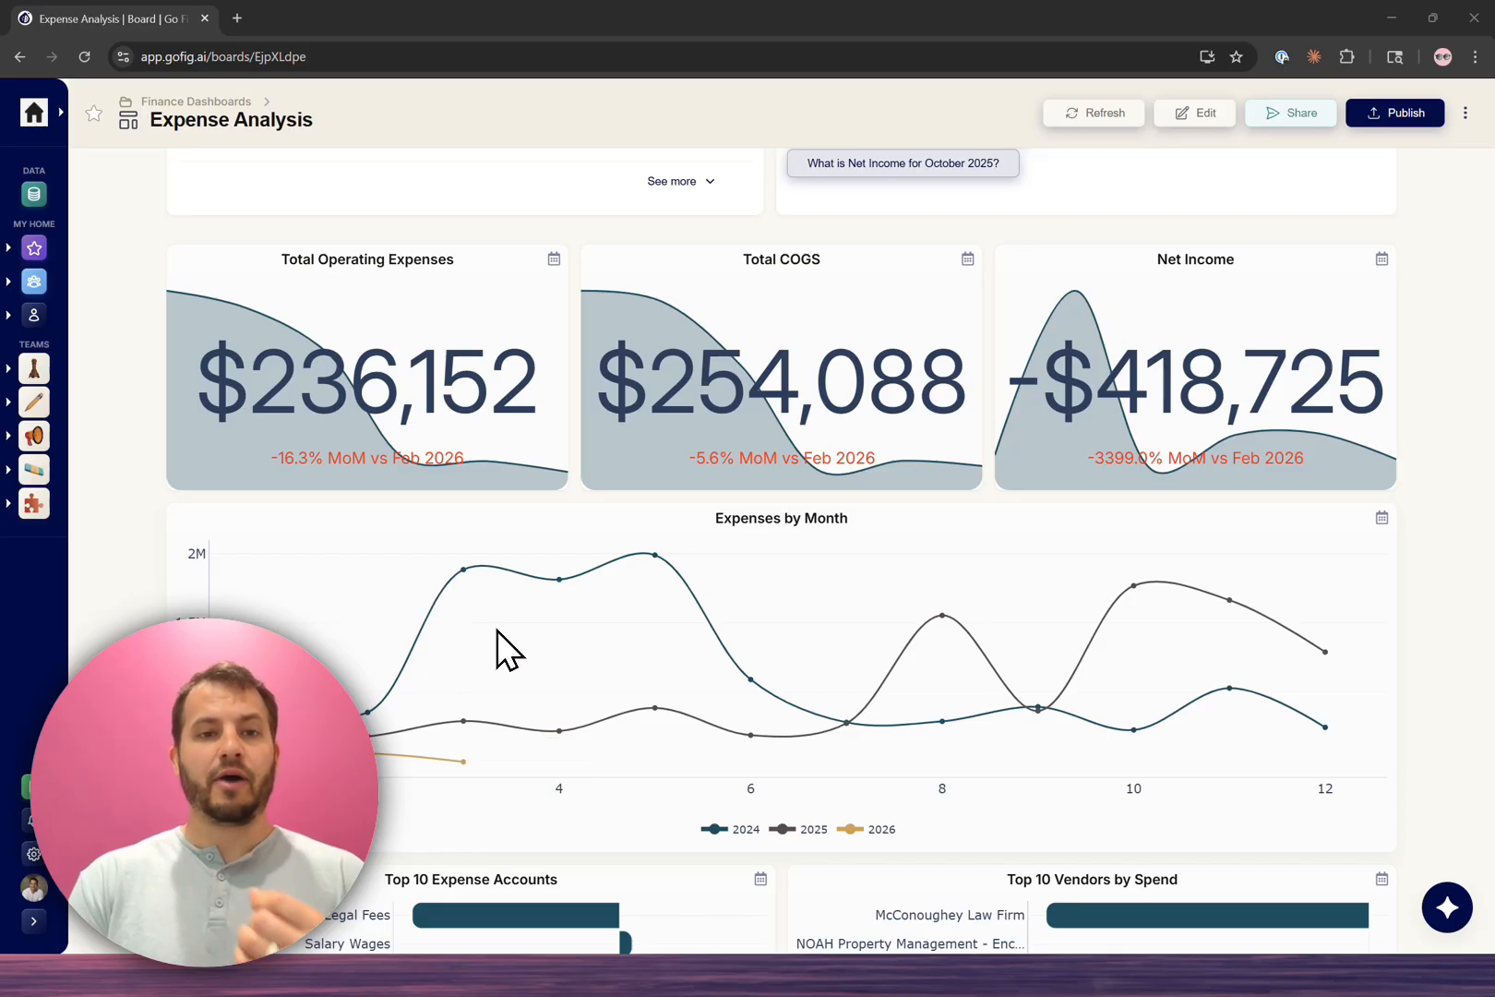
{"action": "scroll", "coordinate": [1450, 445], "scroll_direction": "down", "scroll_amount": 1}
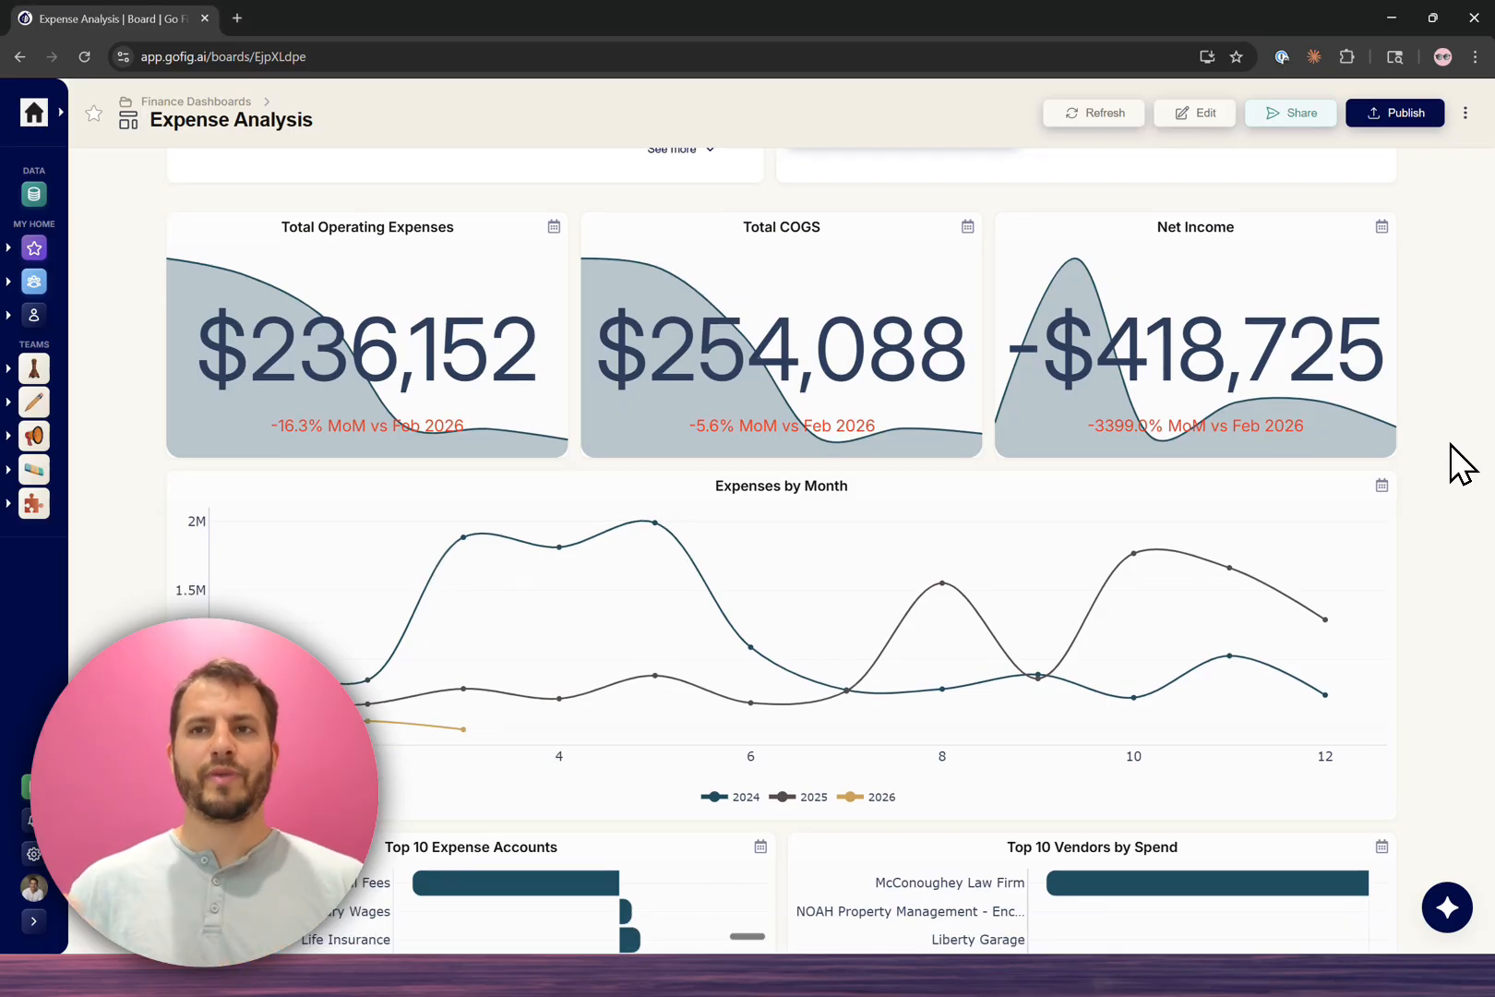
{"action": "left_click", "coordinate": [1465, 112]}
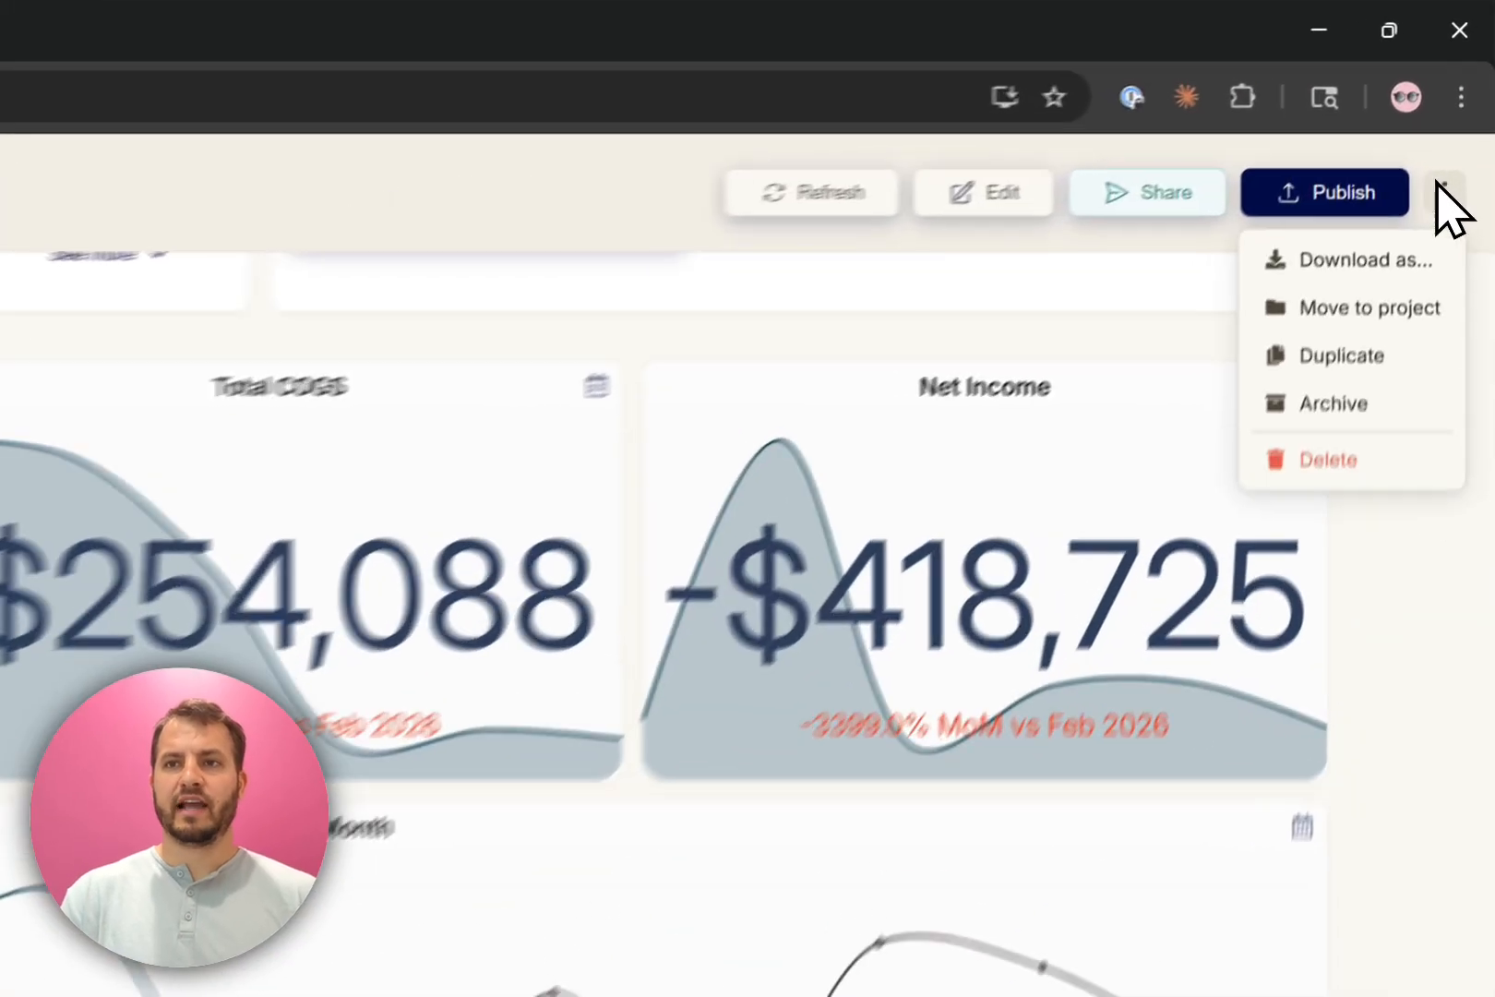
{"action": "mouse_move", "coordinate": [1417, 151]}
{"action": "left_click", "coordinate": [1311, 153]}
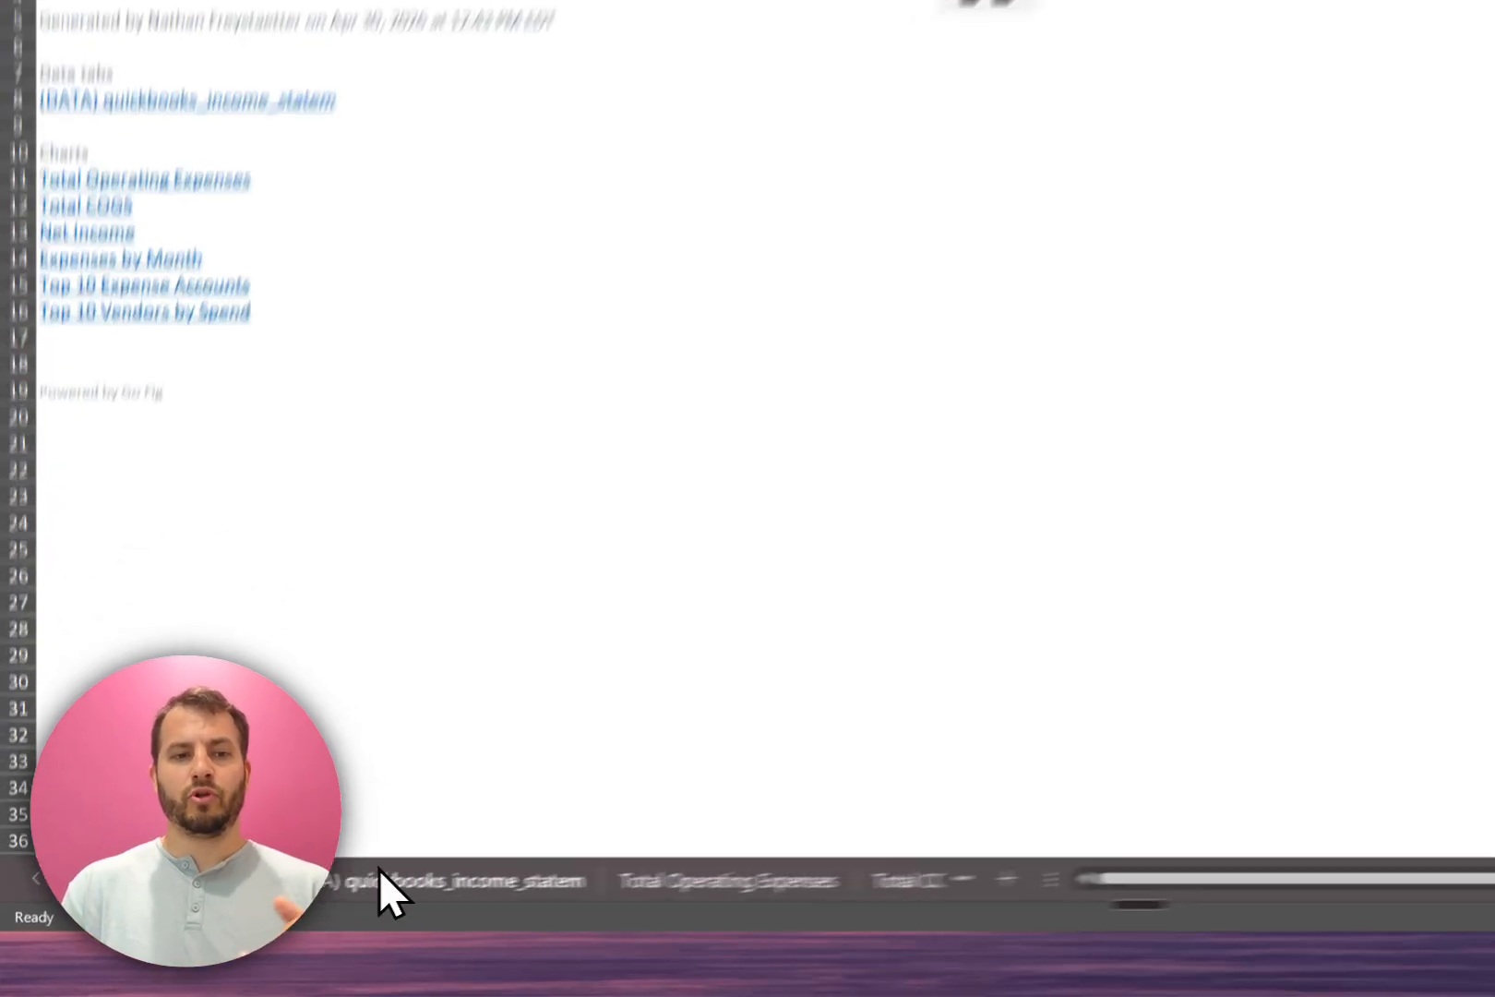
Step: Switch to the workbook in Excel and examine the account, entity name and entity type columns of the (DATA) quickbooks_income_statem sheet
{"action": "left_click", "coordinate": [268, 919]}
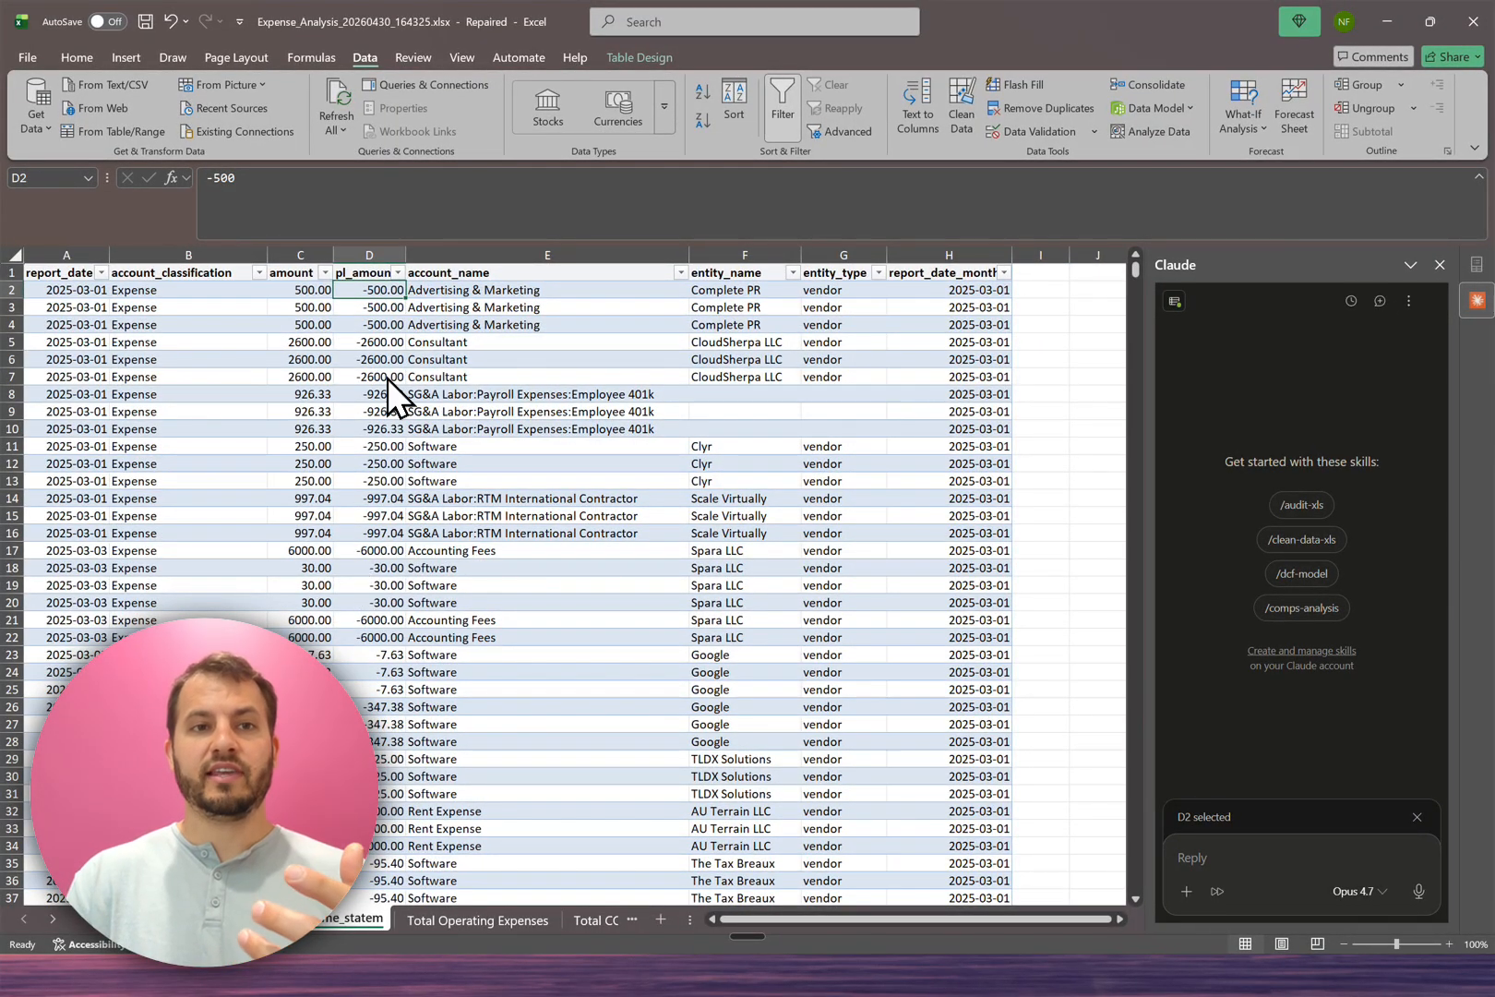
{"action": "left_click_drag", "start_coordinate": [456, 290], "coordinate": [471, 394]}
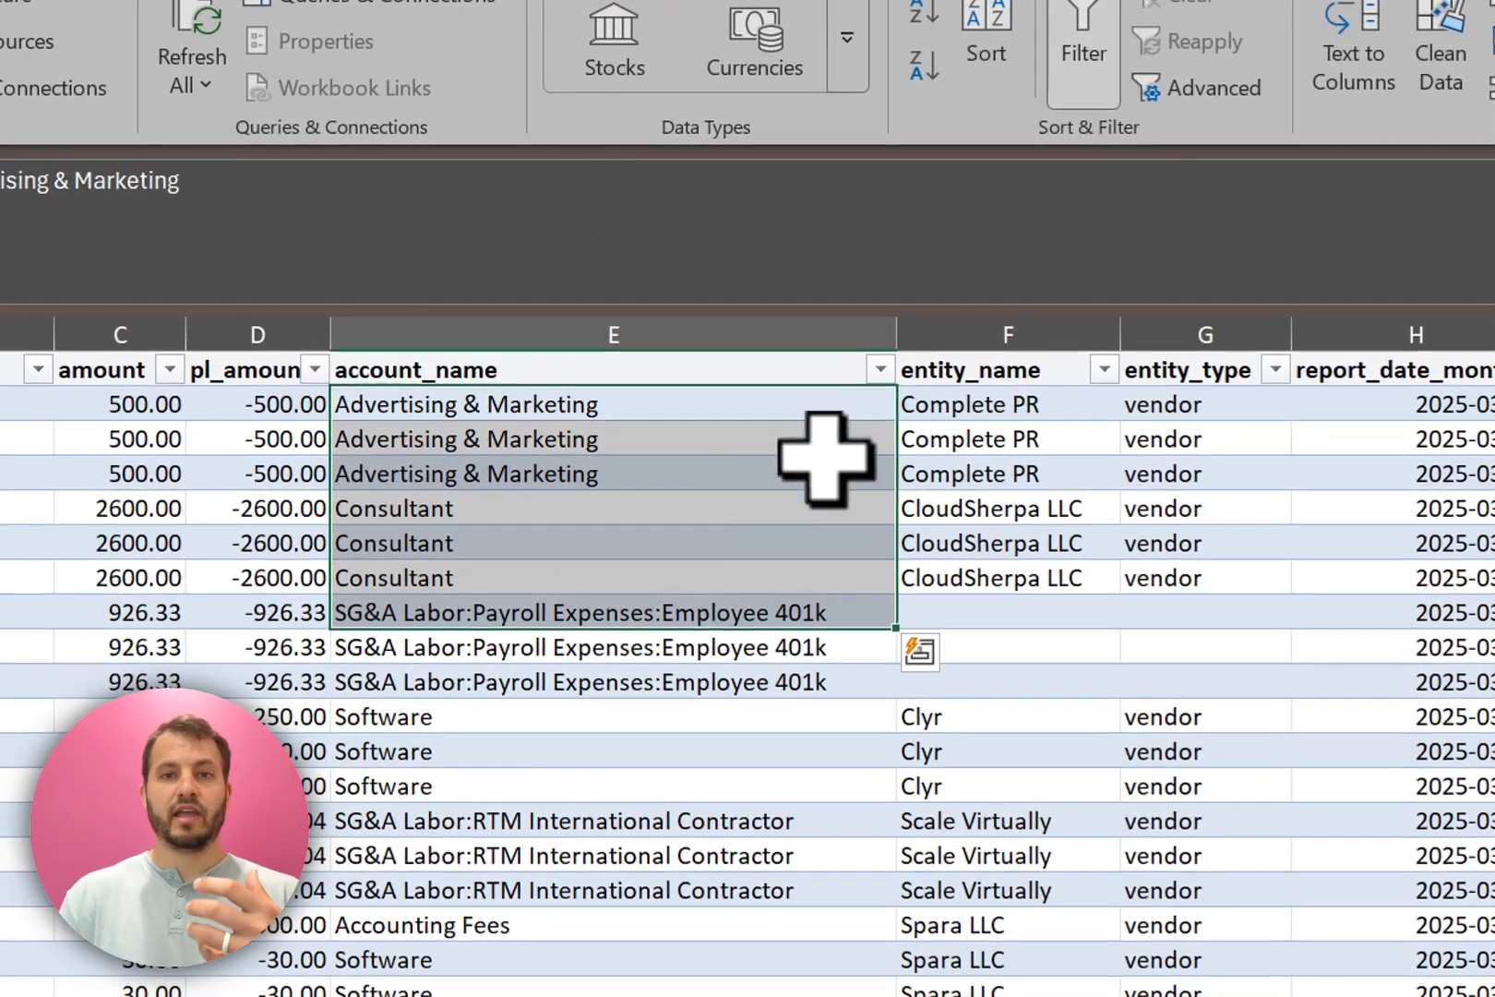
{"action": "left_click_drag", "start_coordinate": [996, 406], "coordinate": [995, 551]}
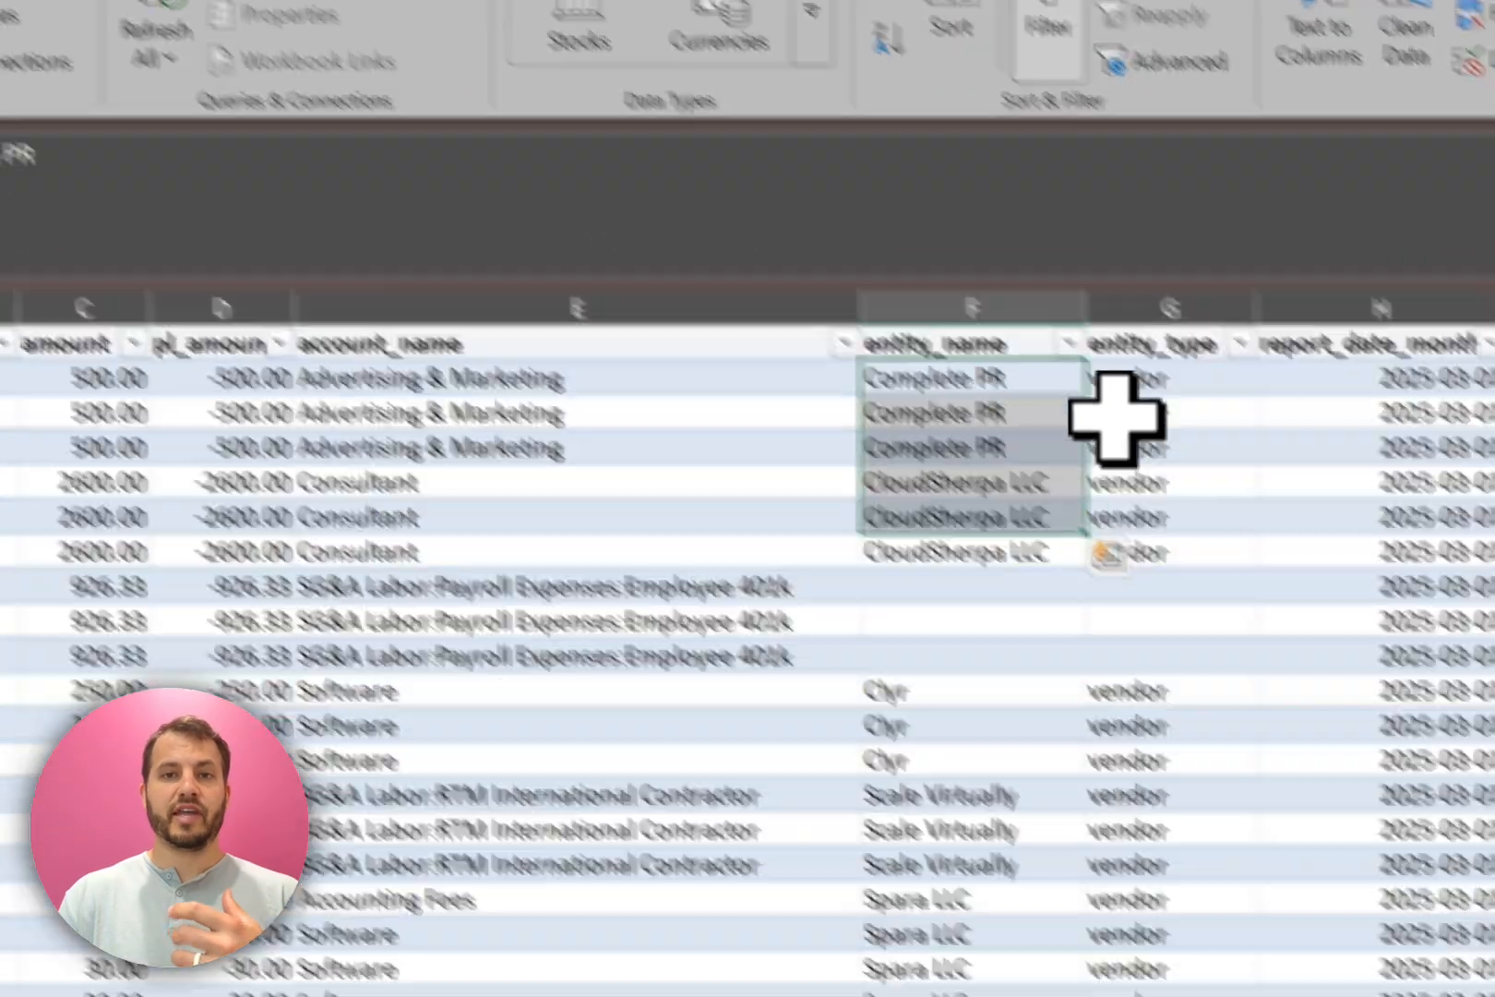
{"action": "left_click_drag", "start_coordinate": [1168, 435], "coordinate": [1184, 487]}
Step: Open the Total Operating Expenses sheet and compare its monthly pivot values with the matching card on the web dashboard
{"action": "left_click", "coordinate": [818, 941]}
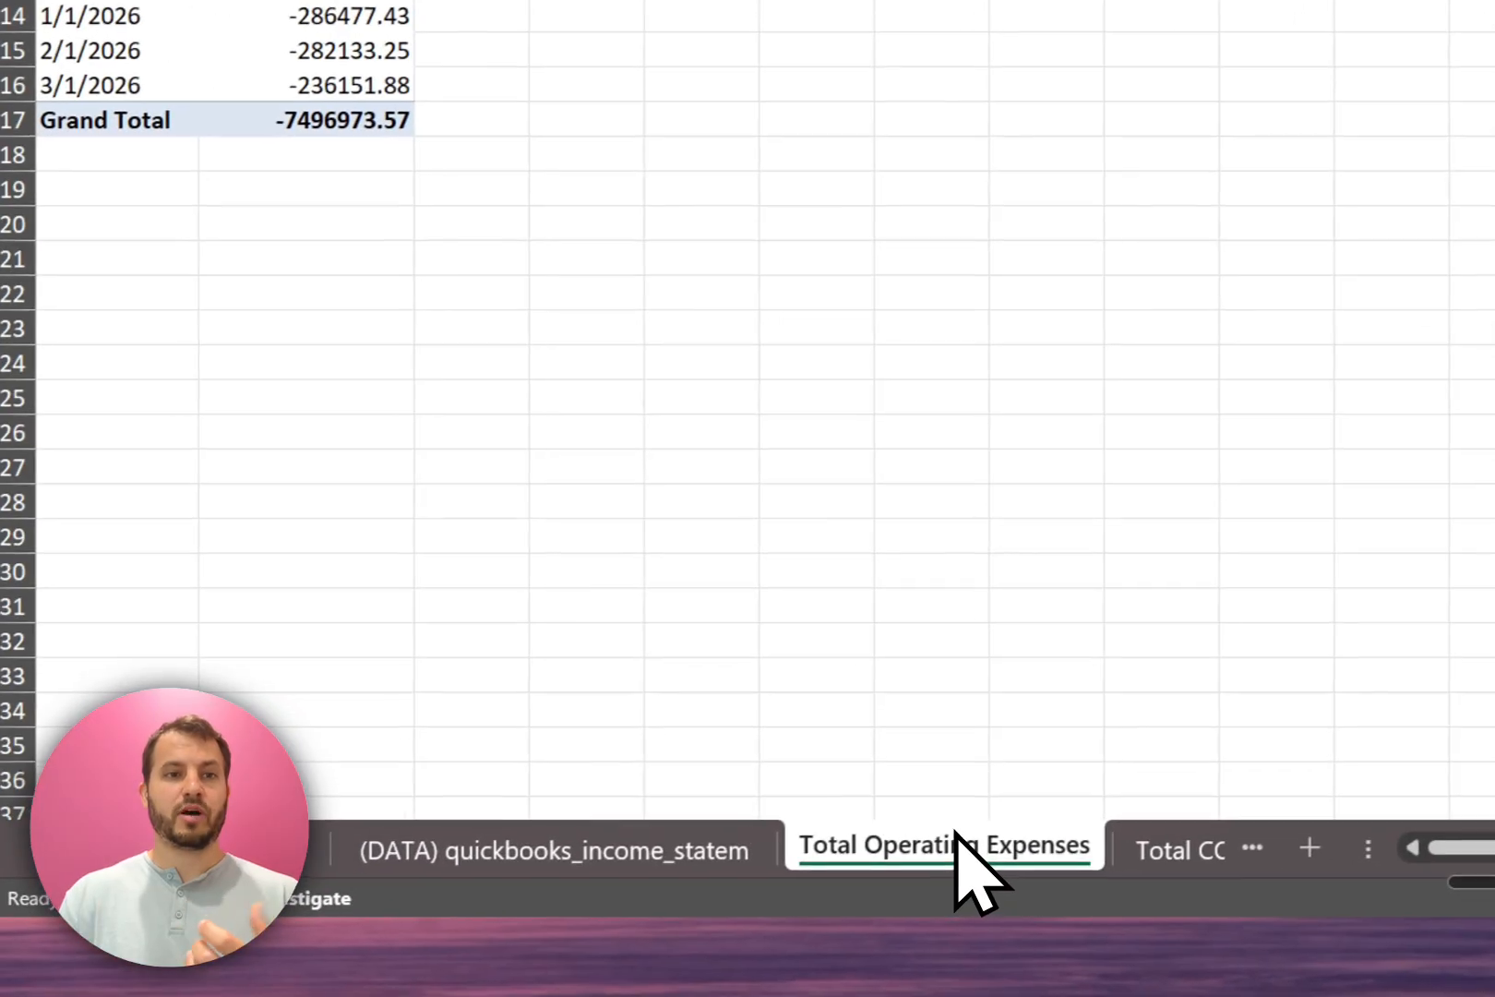
{"action": "left_click", "coordinate": [261, 300]}
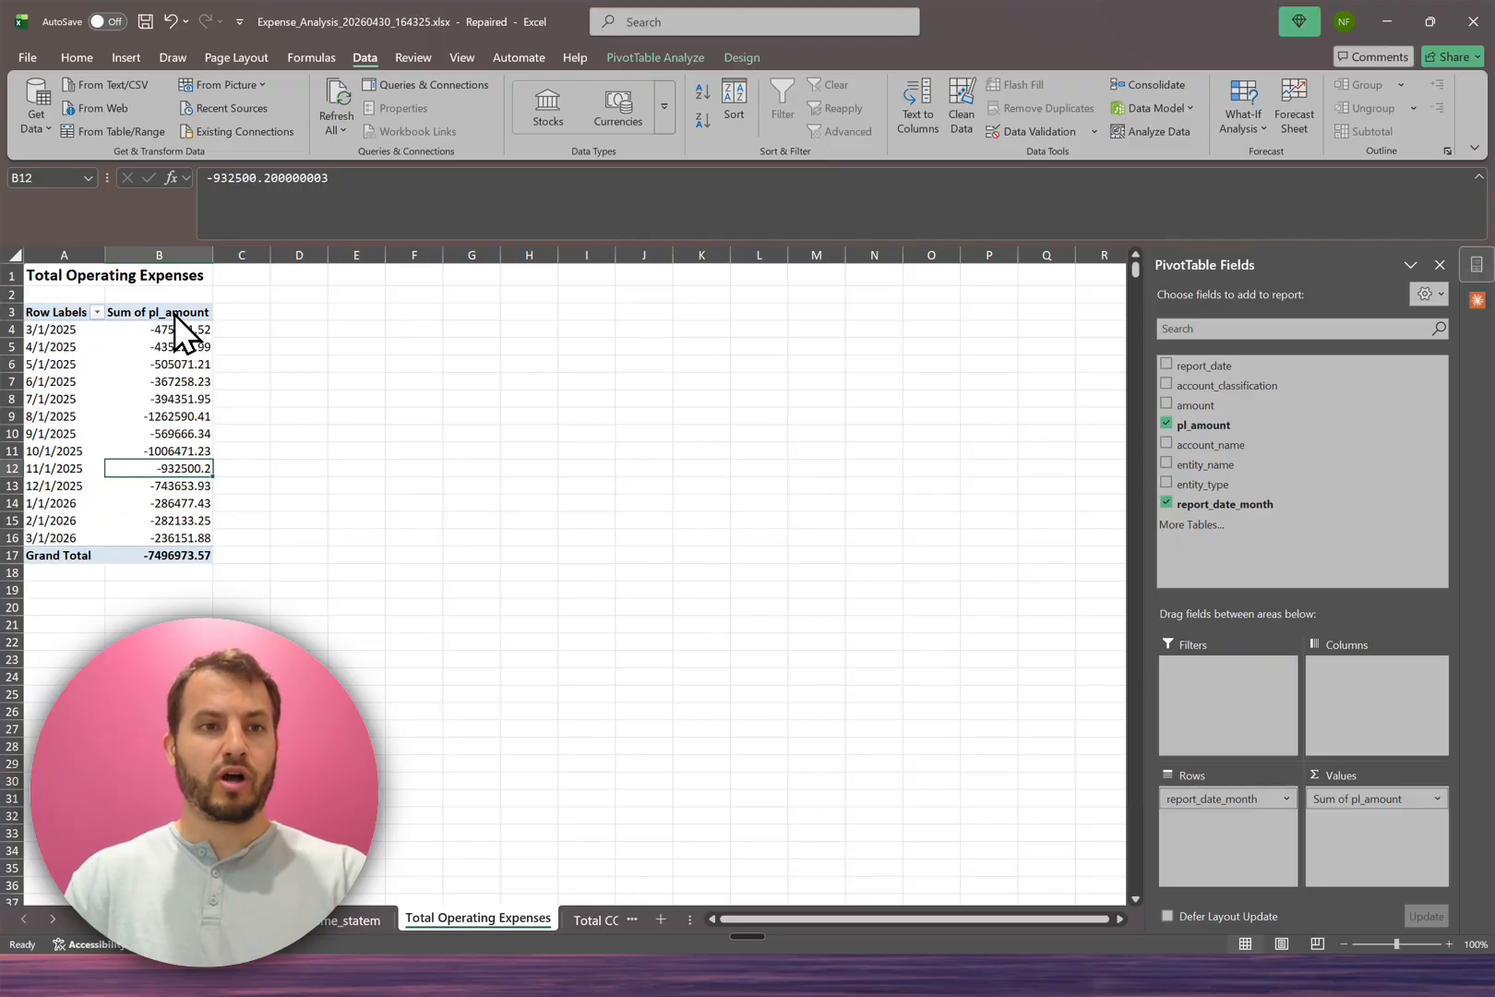
{"action": "key", "text": "alt+Tab"}
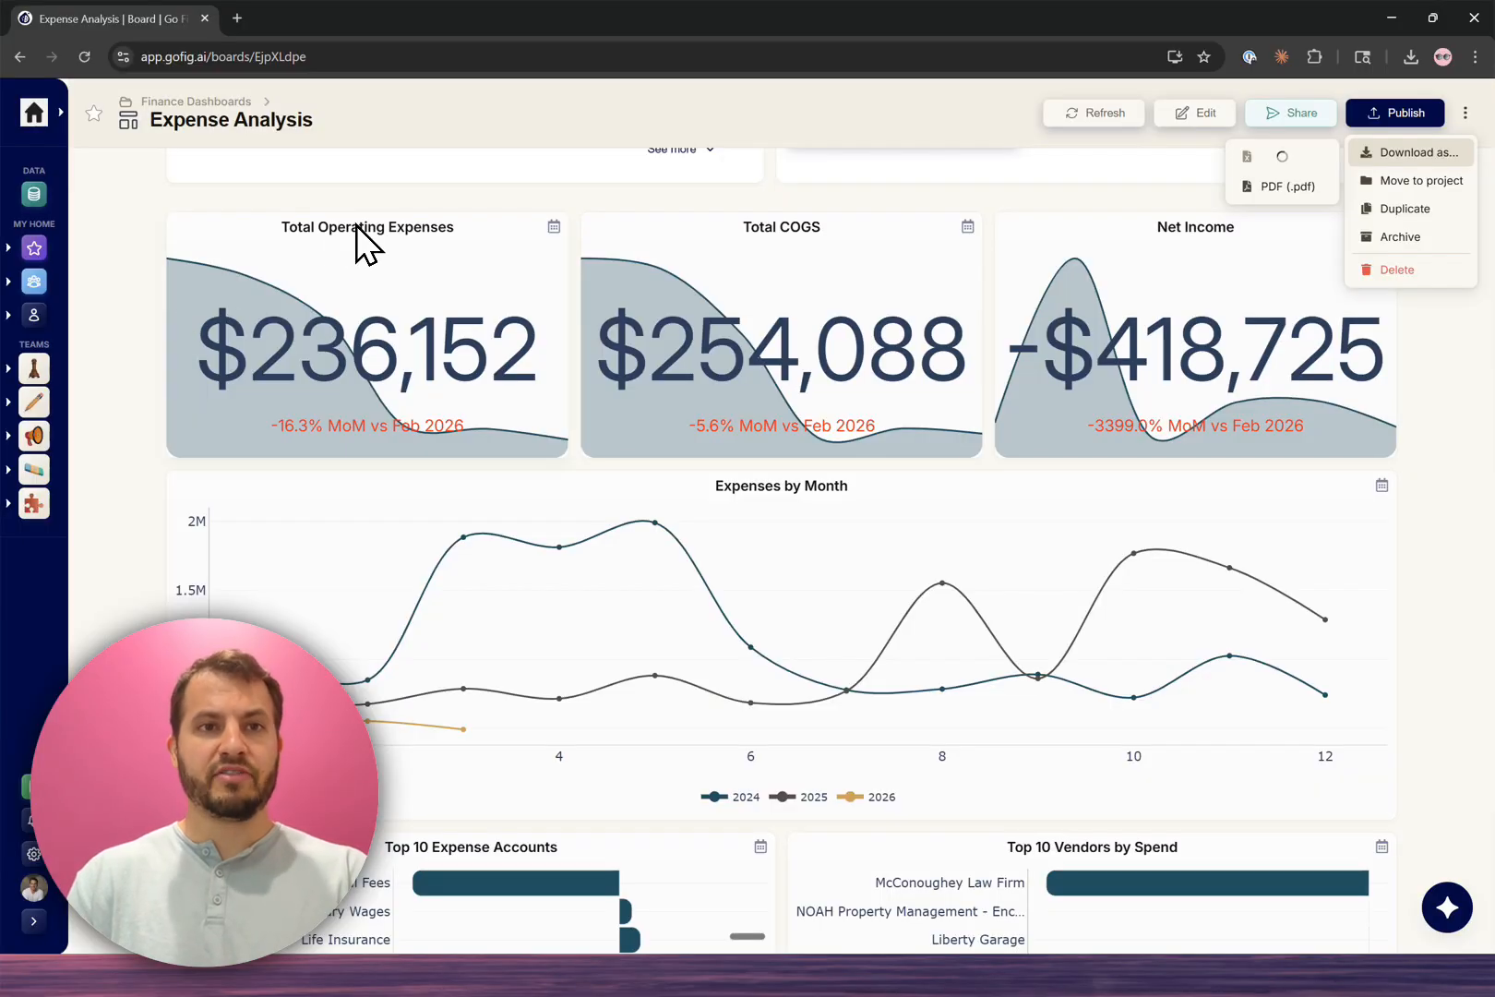
{"action": "key", "text": "alt+Tab"}
{"action": "left_click_drag", "start_coordinate": [196, 332], "coordinate": [200, 504]}
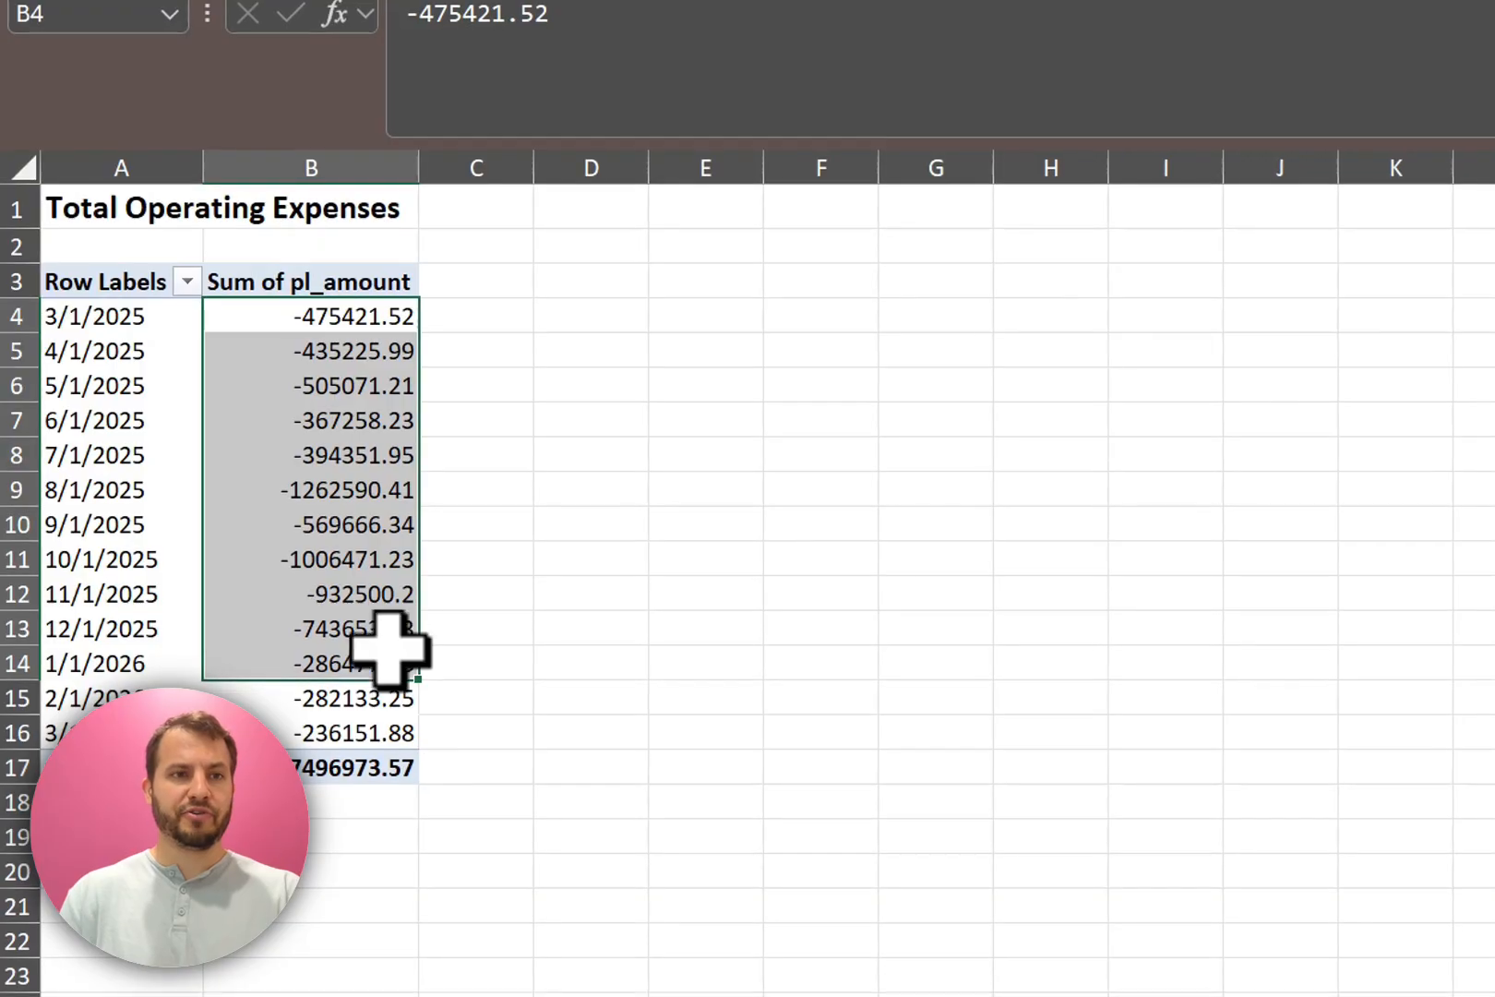
{"action": "left_click", "coordinate": [387, 559]}
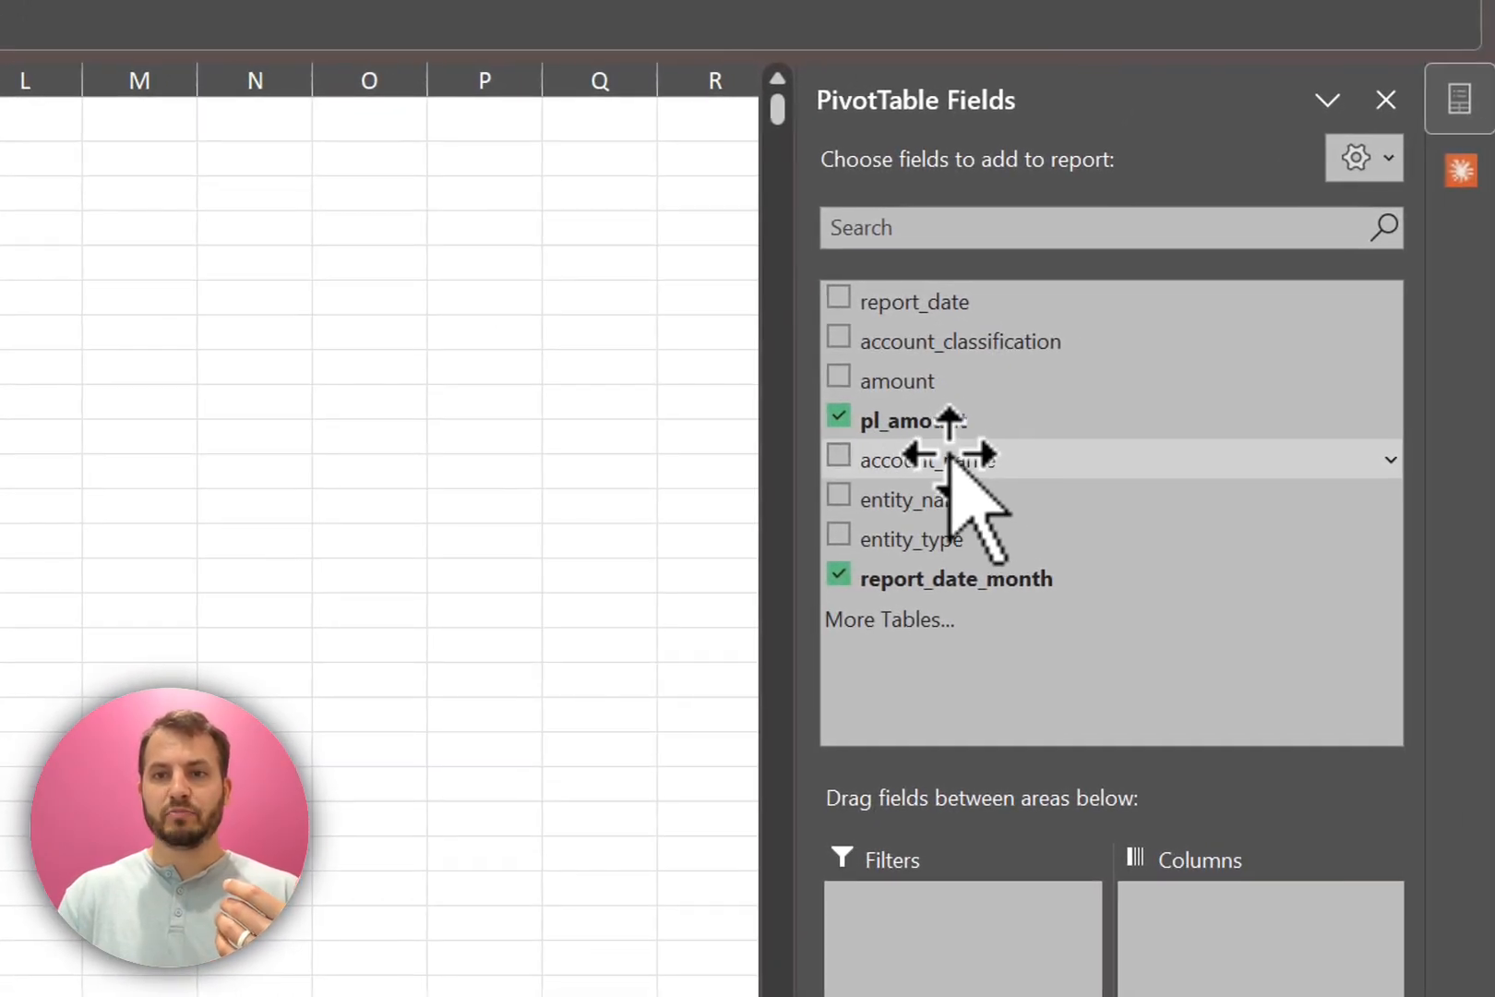
Step: Break the pivot table down by account_name in columns and apply the Accounting format to the Advertising & Marketing values
{"action": "left_click_drag", "start_coordinate": [1216, 484], "coordinate": [1268, 759]}
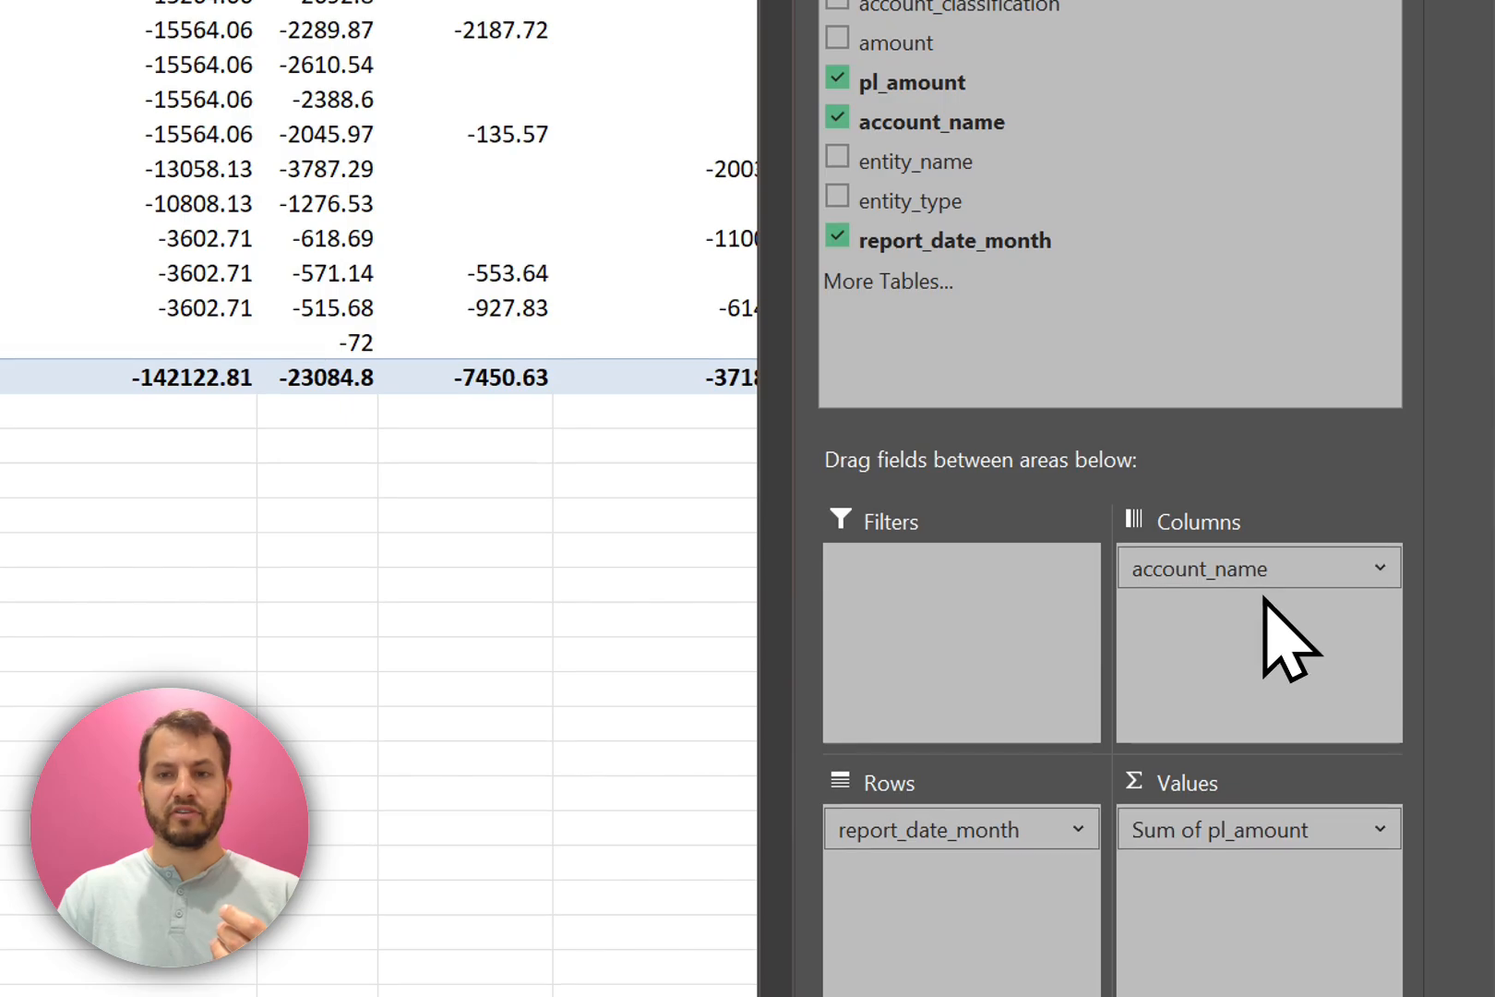
{"action": "left_click", "coordinate": [926, 247]}
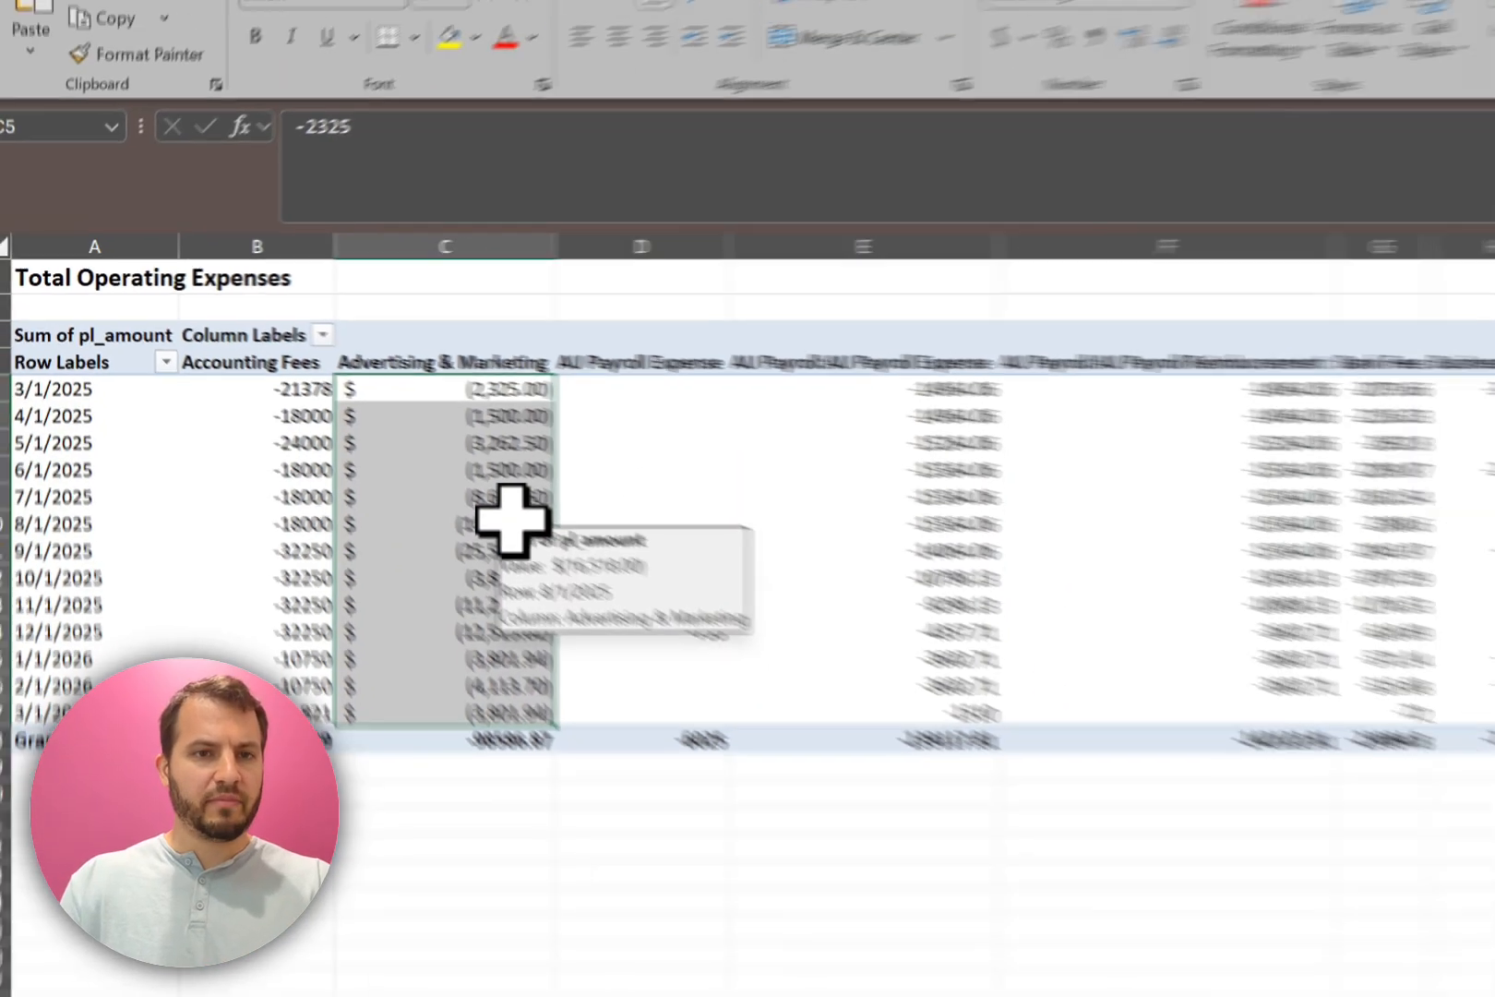
Step: Select the 8/1/2025 and 9/1/2025 rows of the pivot table, and open the Claude assistant with a wider pane
{"action": "left_click_drag", "start_coordinate": [648, 597], "coordinate": [631, 633]}
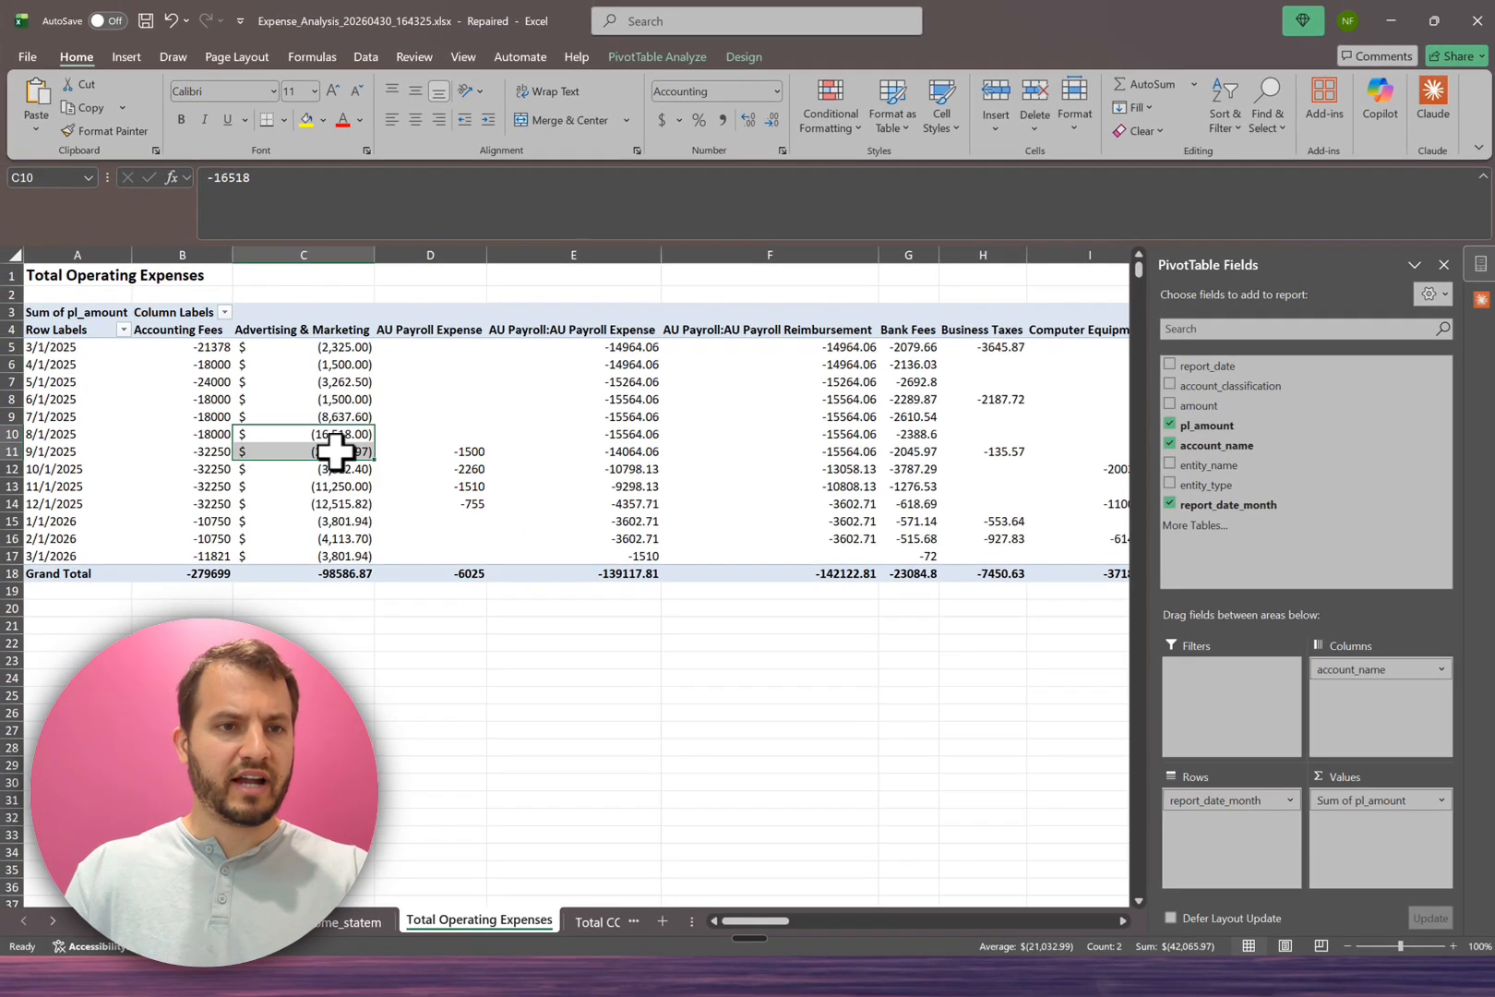
{"action": "key", "text": "shift+space"}
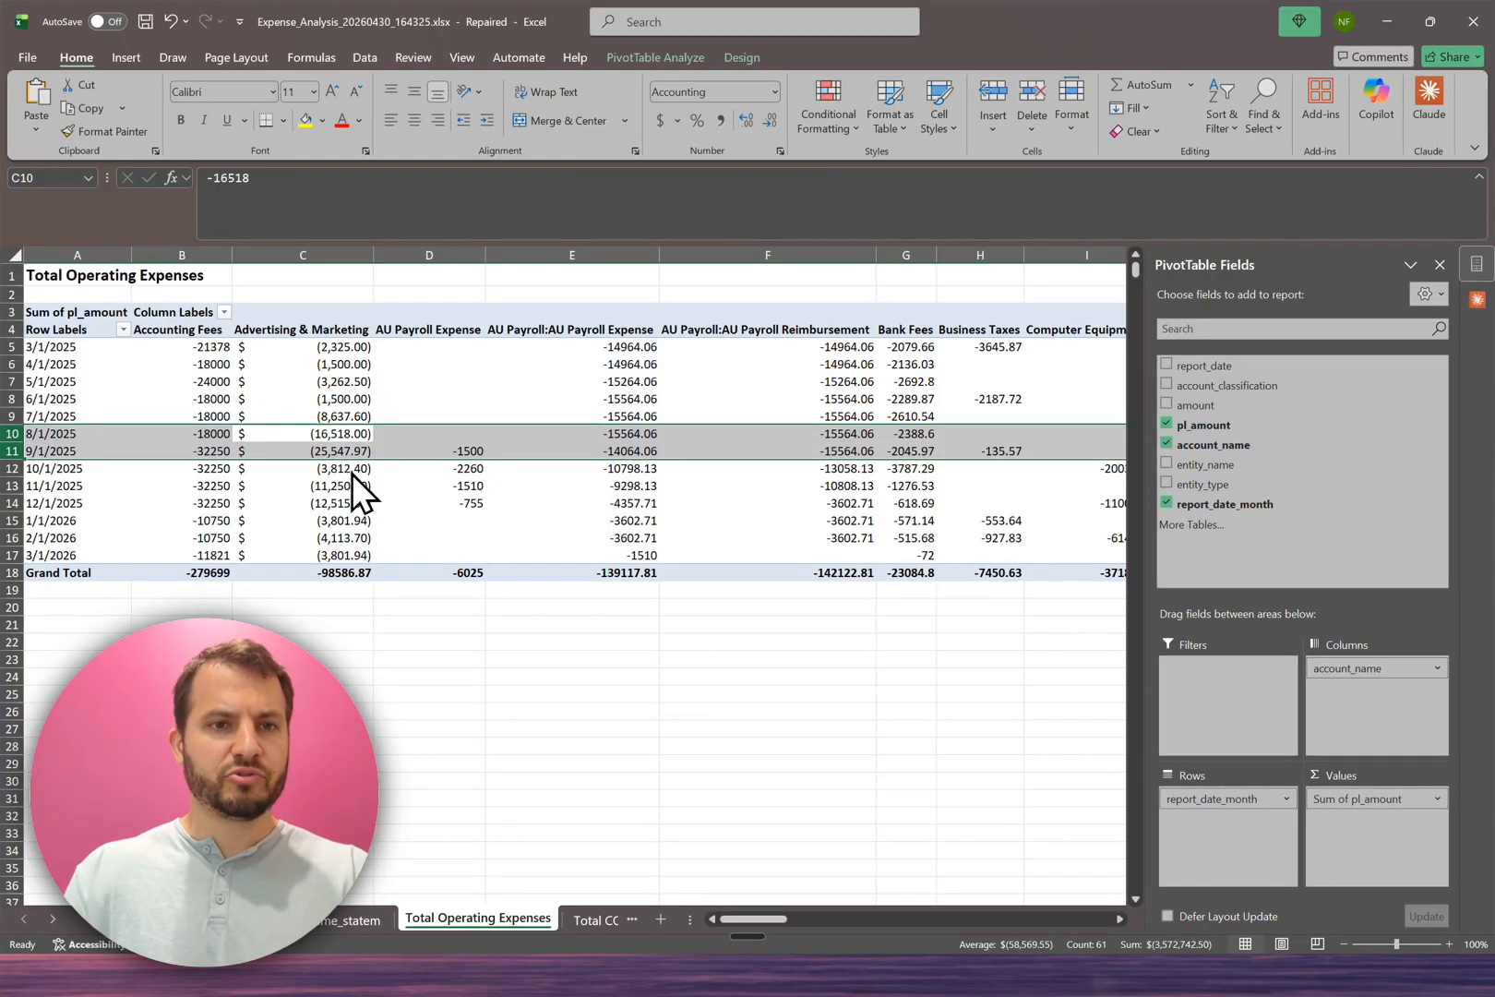
{"action": "left_click", "coordinate": [1476, 299]}
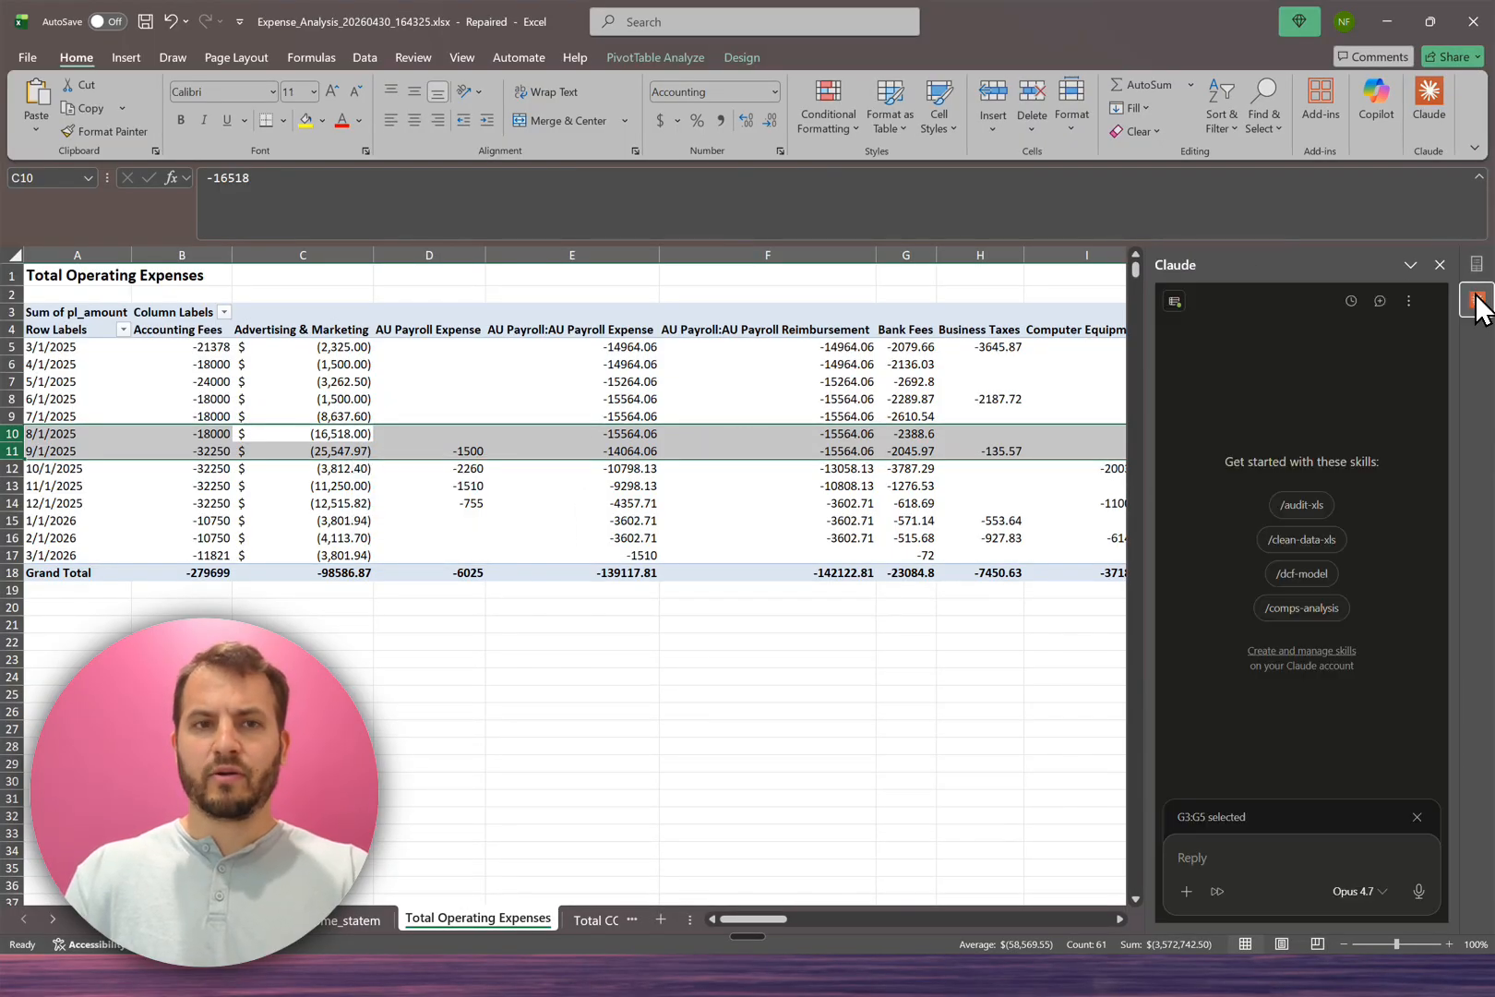
{"action": "left_click", "coordinate": [1223, 858]}
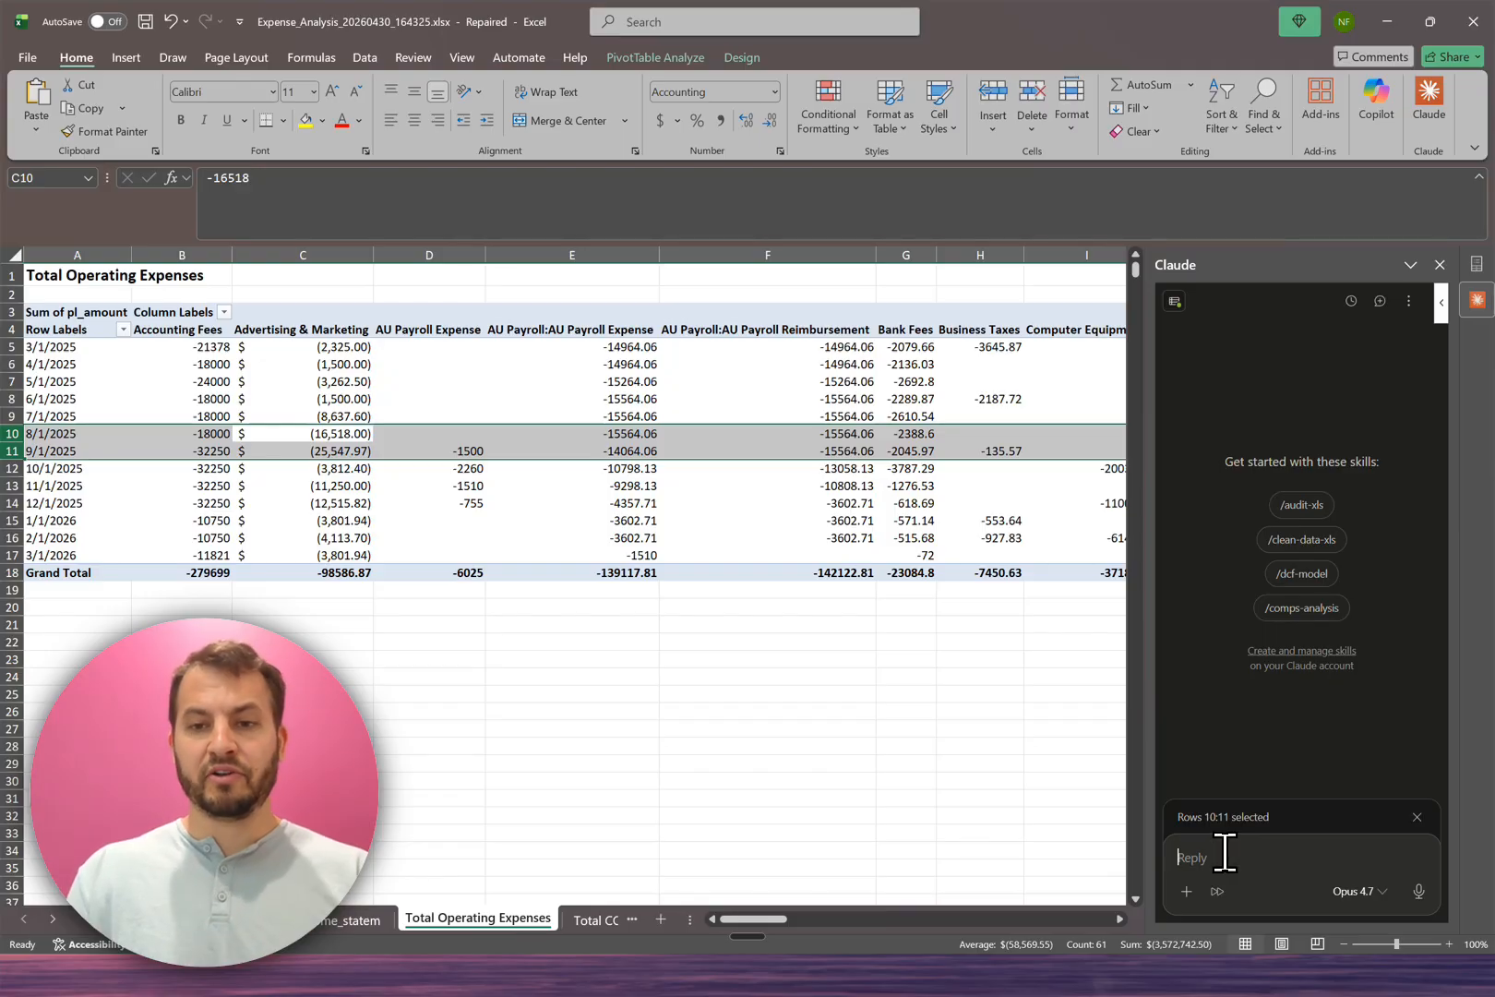
{"action": "left_click_drag", "start_coordinate": [1138, 687], "coordinate": [807, 715]}
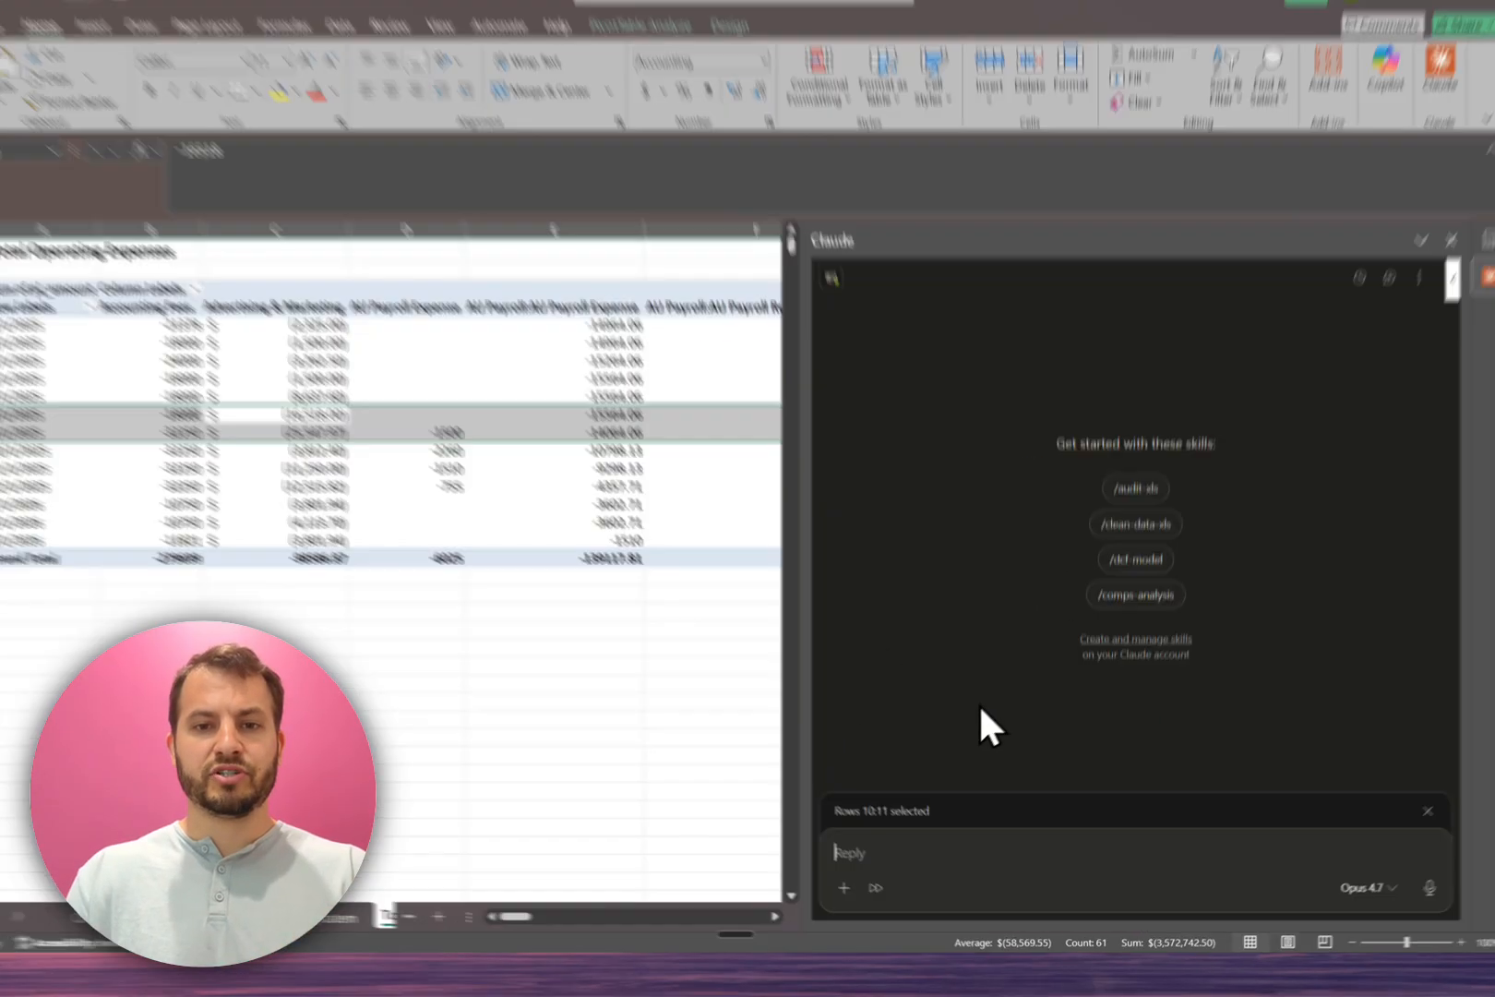
Step: Check which connectors are available in Claude, including Go Fig, and return to the message prompt
{"action": "left_click", "coordinate": [852, 890]}
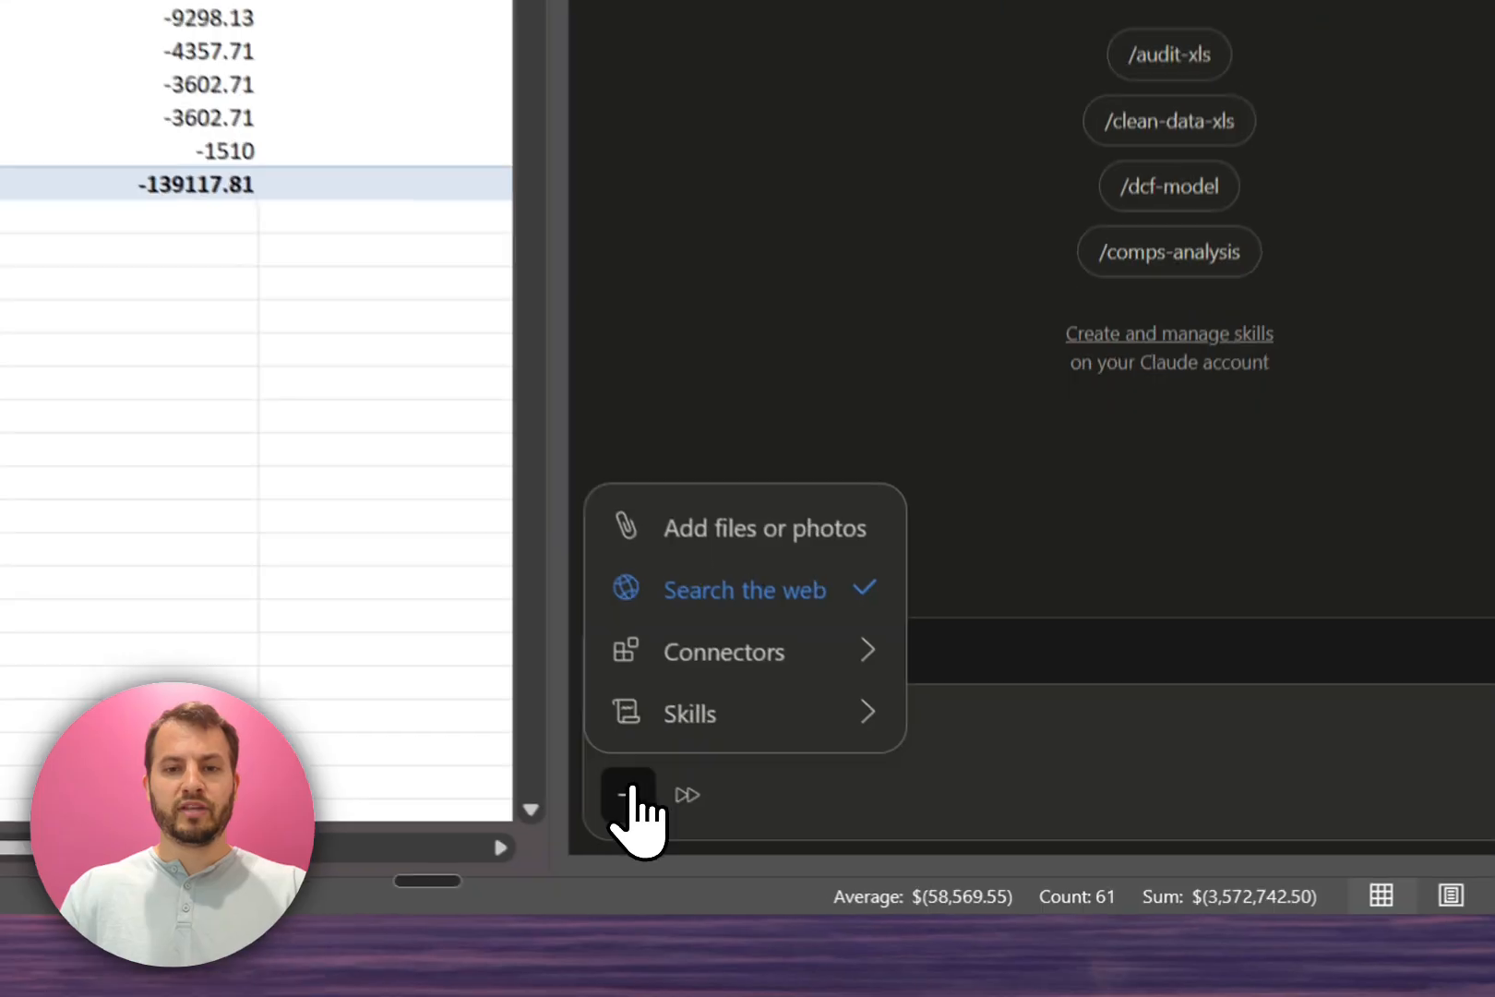
{"action": "left_click", "coordinate": [913, 817]}
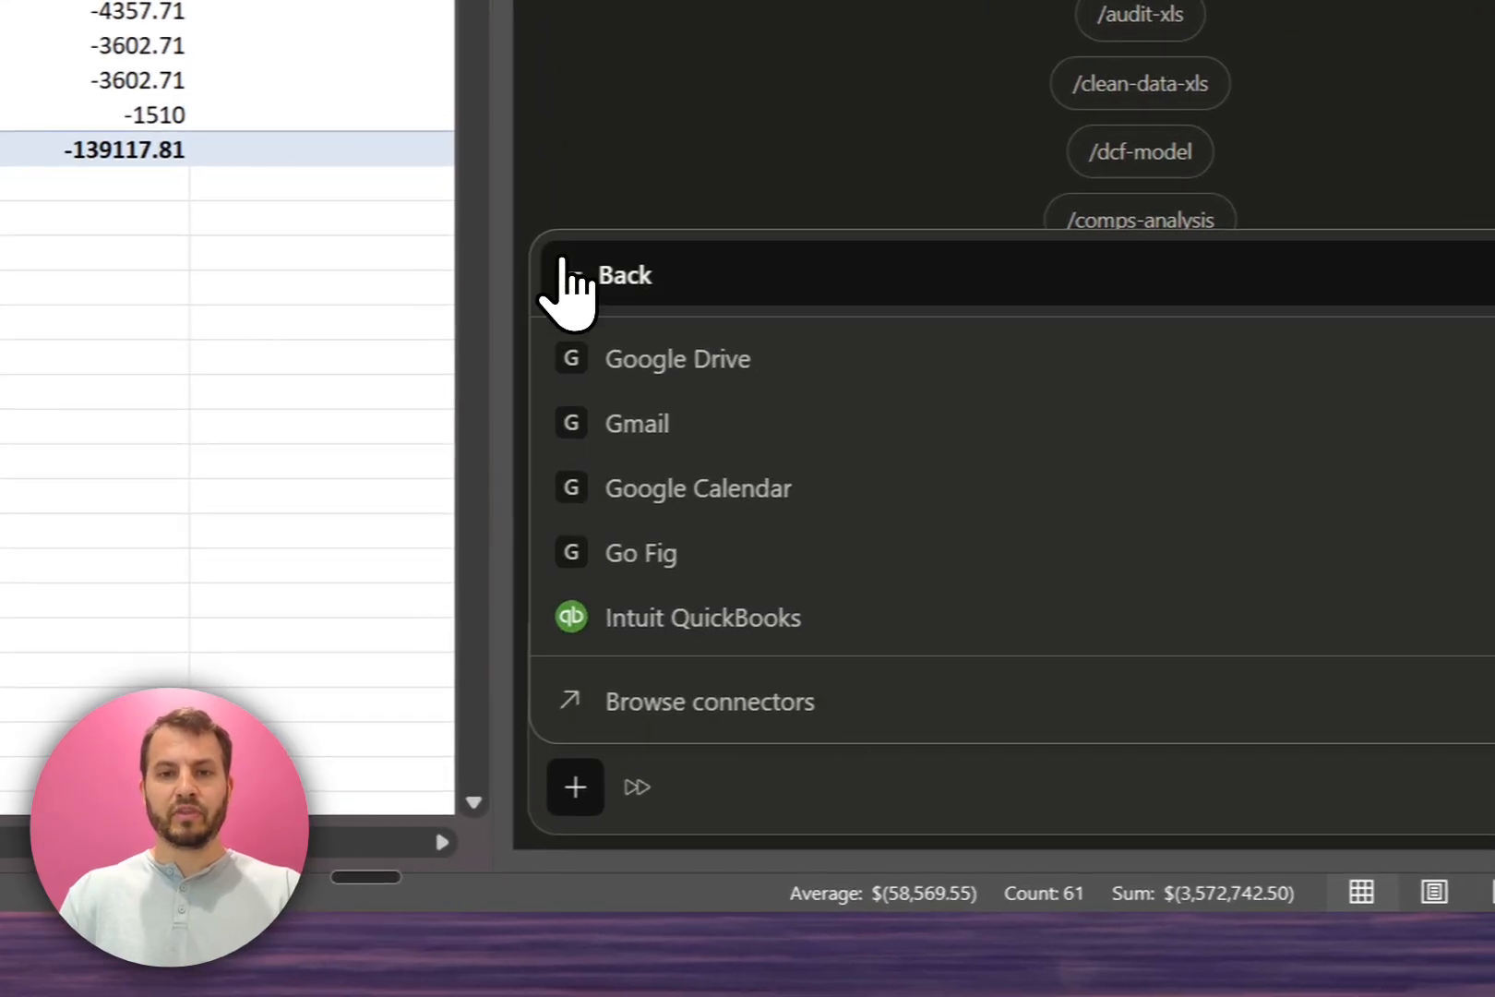
{"action": "left_click", "coordinate": [565, 266]}
{"action": "left_click", "coordinate": [672, 318]}
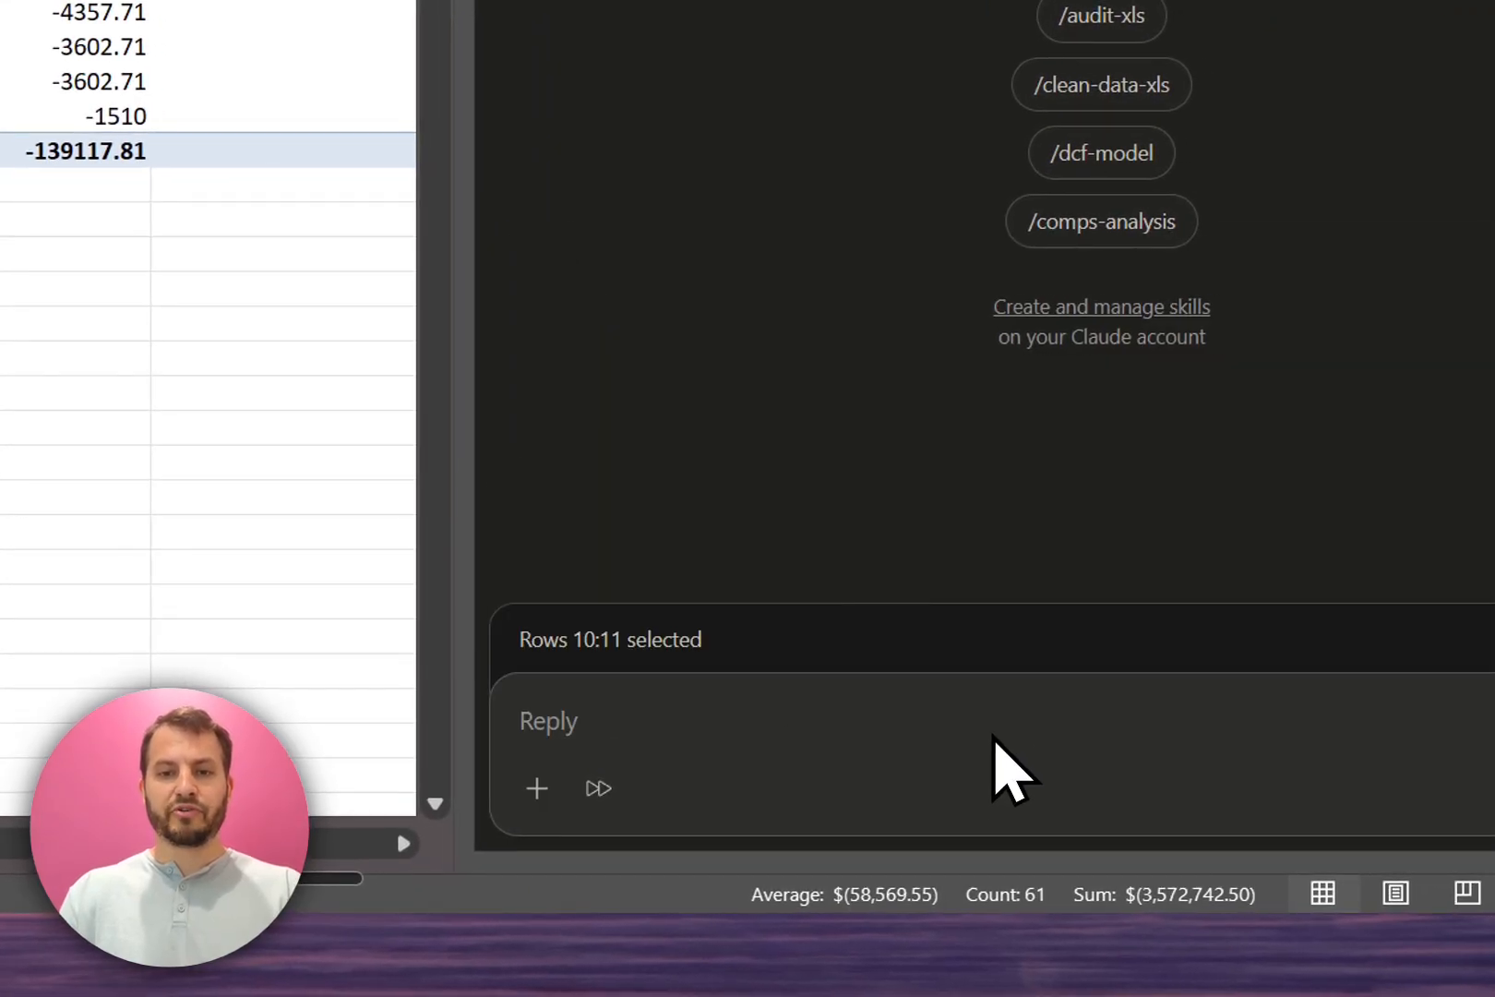
Step: Ask Claude to compare monthly marketing spend with new leases signed, using Go Fig lease data, in a table and chart
{"action": "left_click", "coordinate": [932, 722]}
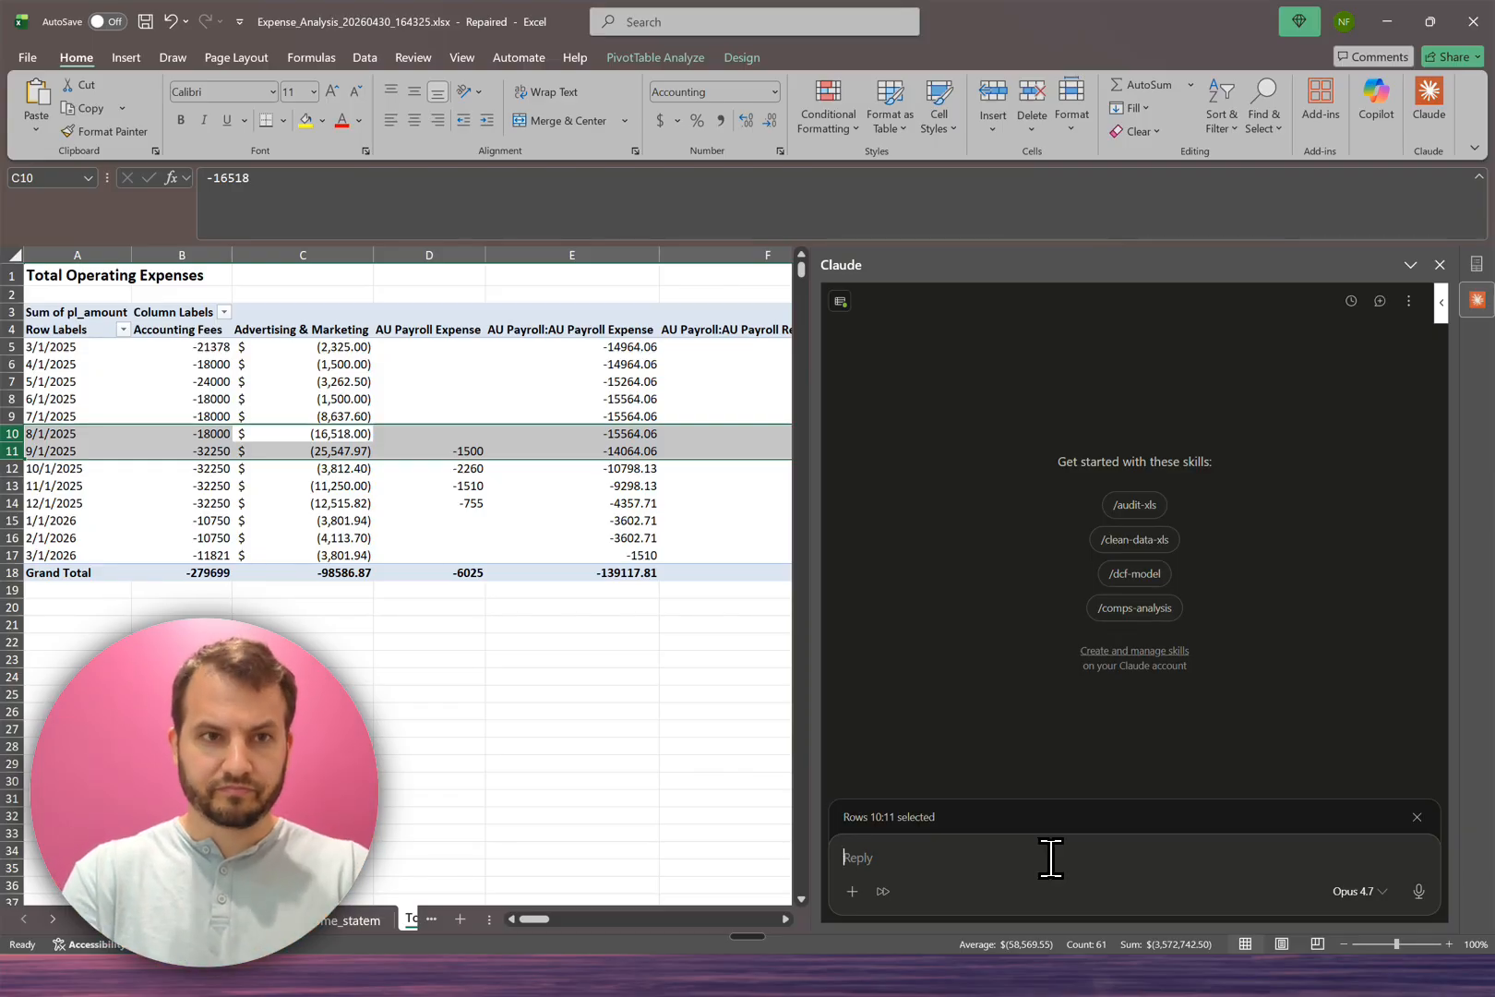
{"action": "left_click", "coordinate": [1051, 858]}
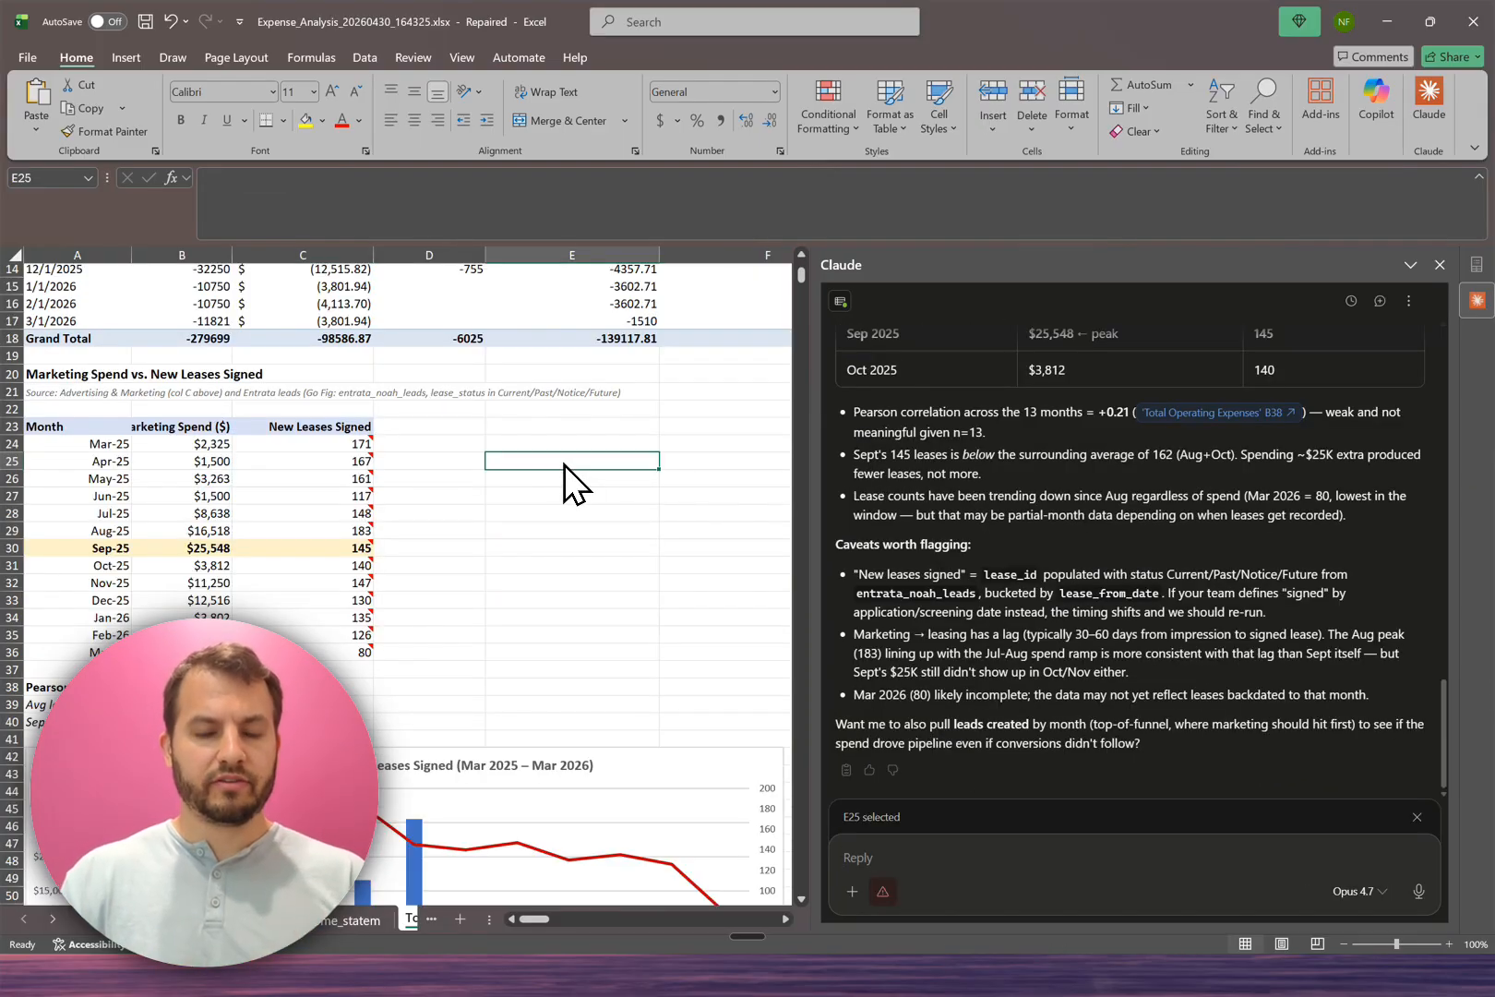
Step: Examine the Marketing Spend vs. New Leases Signed table, correlation figures and chart below the pivot table
{"action": "scroll", "coordinate": [563, 463], "scroll_direction": "down", "scroll_amount": 4}
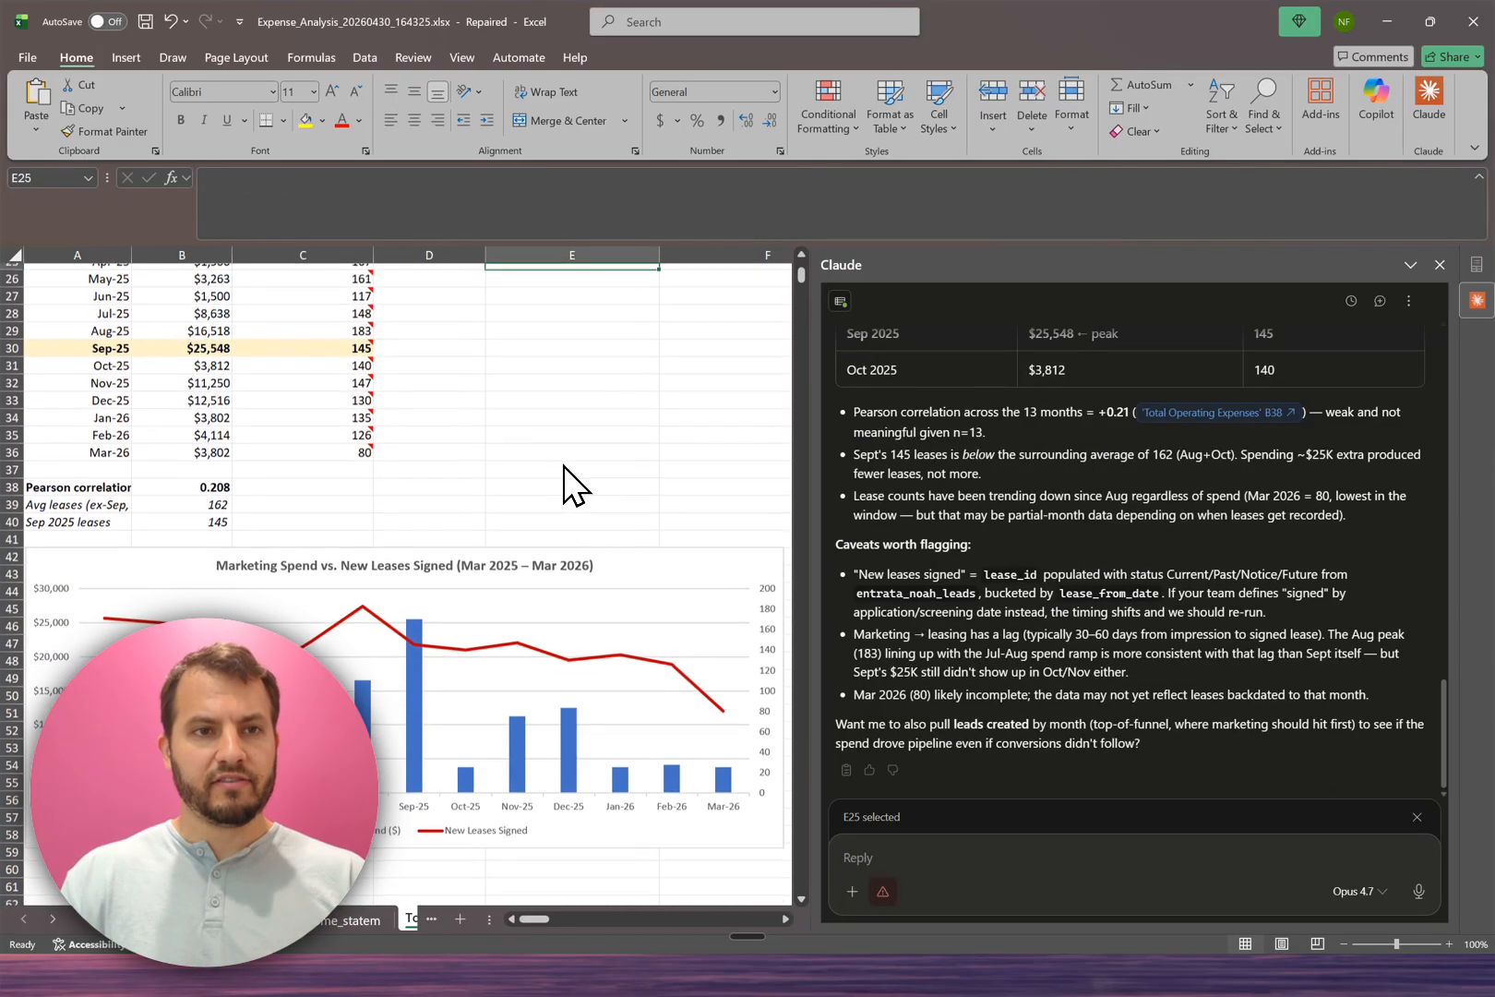
{"action": "scroll", "coordinate": [563, 466], "scroll_direction": "up", "scroll_amount": 4}
{"action": "scroll", "coordinate": [563, 467], "scroll_direction": "down", "scroll_amount": 4}
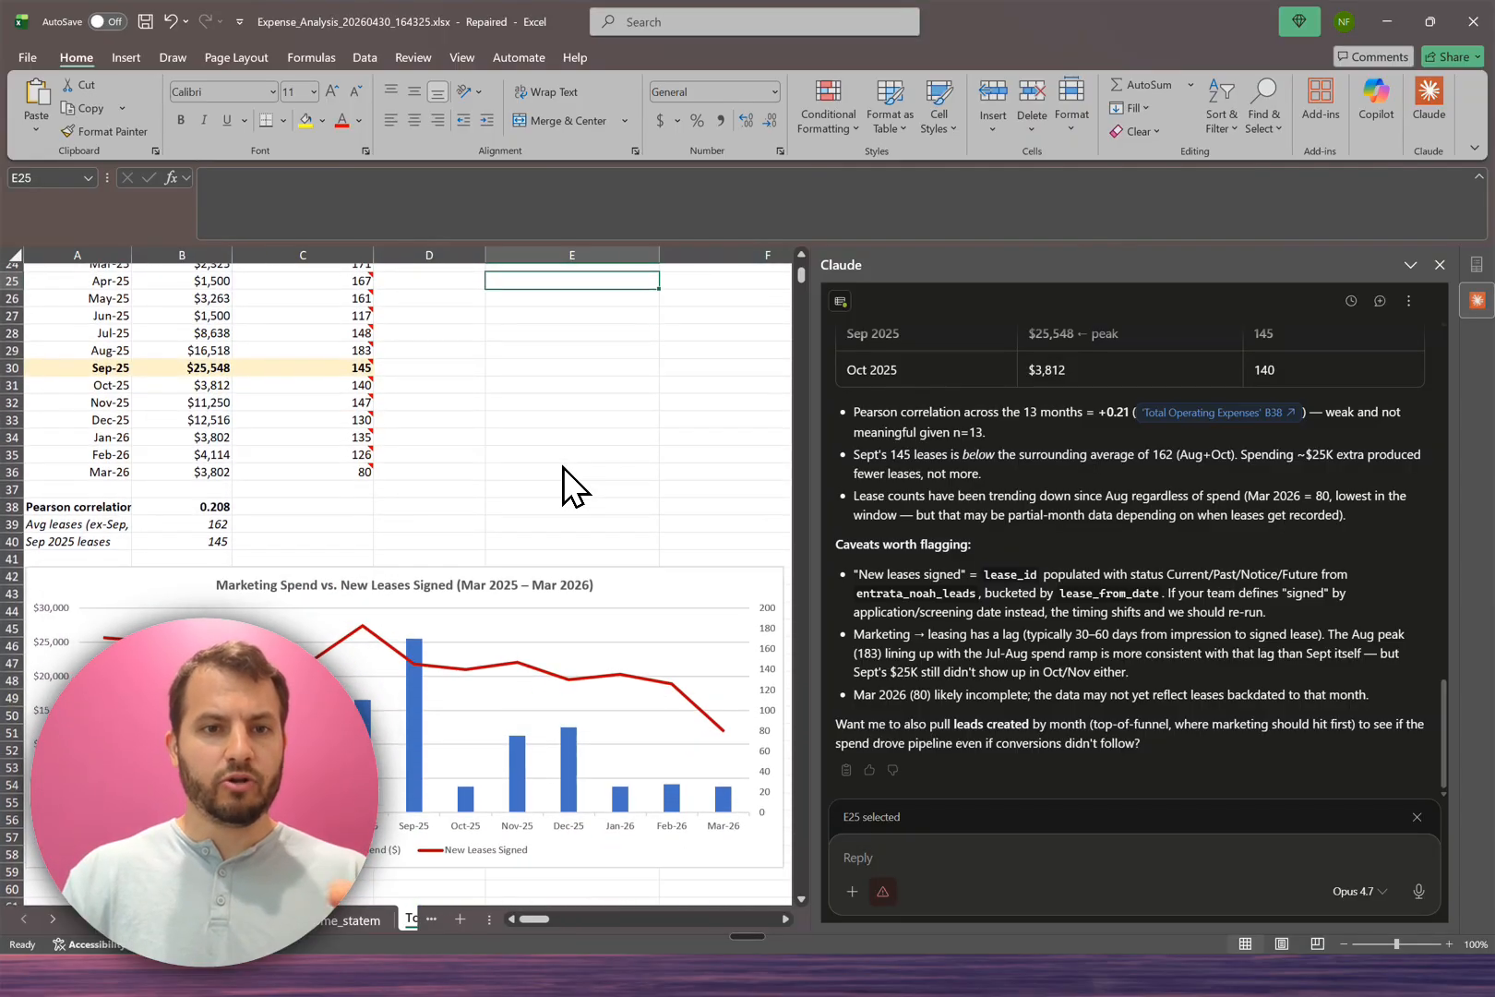
{"action": "scroll", "coordinate": [563, 467], "scroll_direction": "down", "scroll_amount": 1}
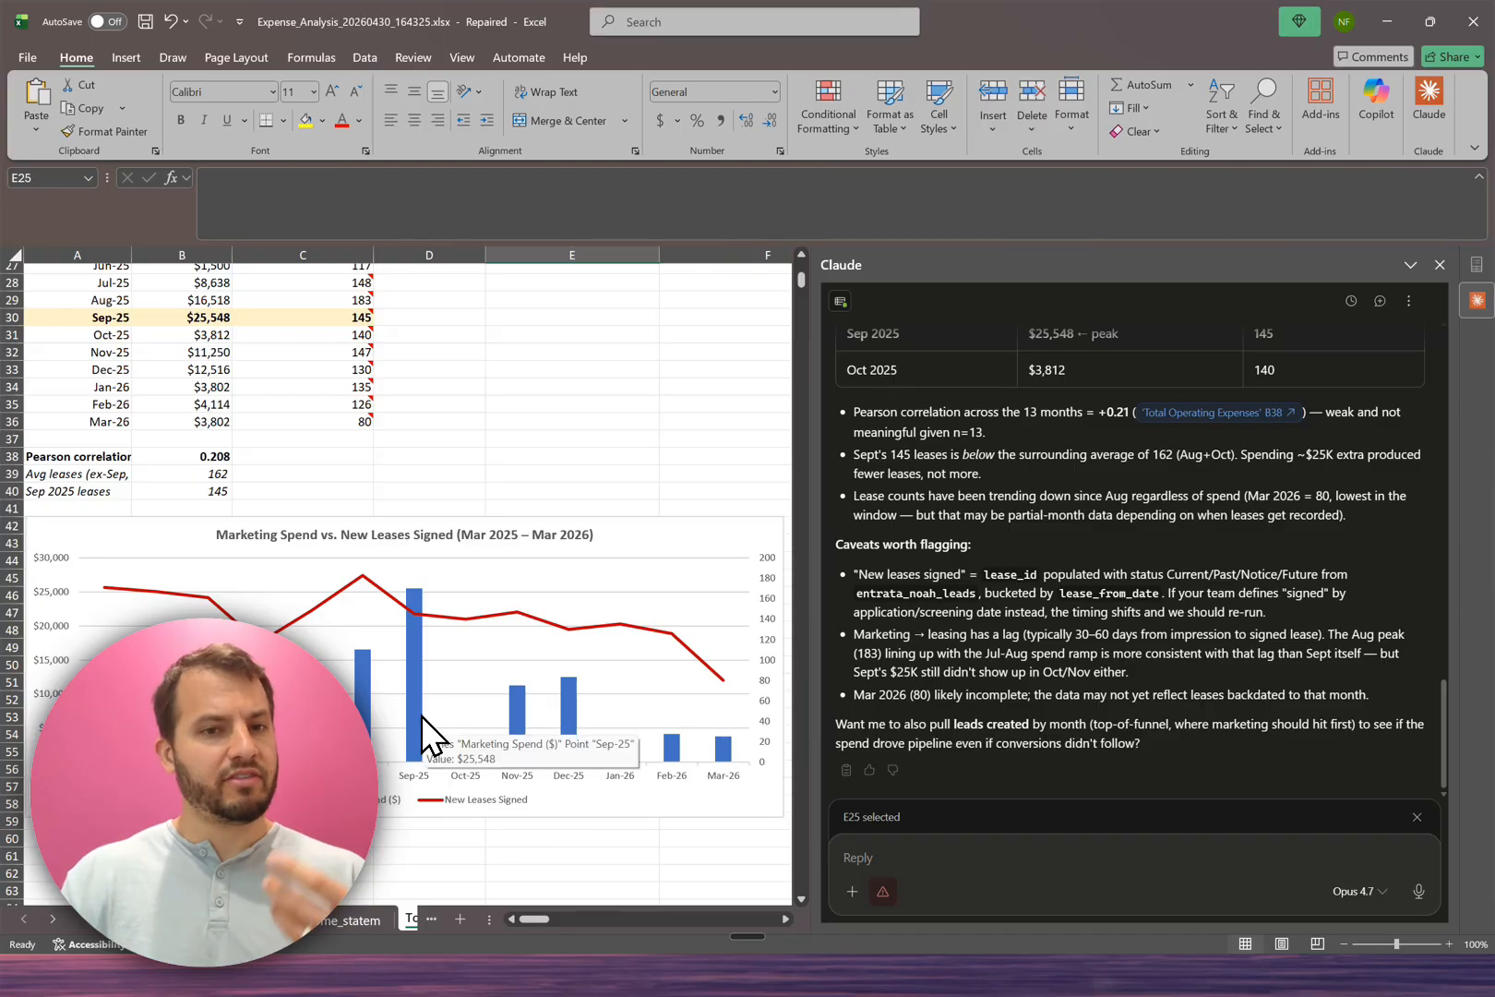
{"action": "scroll", "coordinate": [422, 718], "scroll_direction": "up", "scroll_amount": 2}
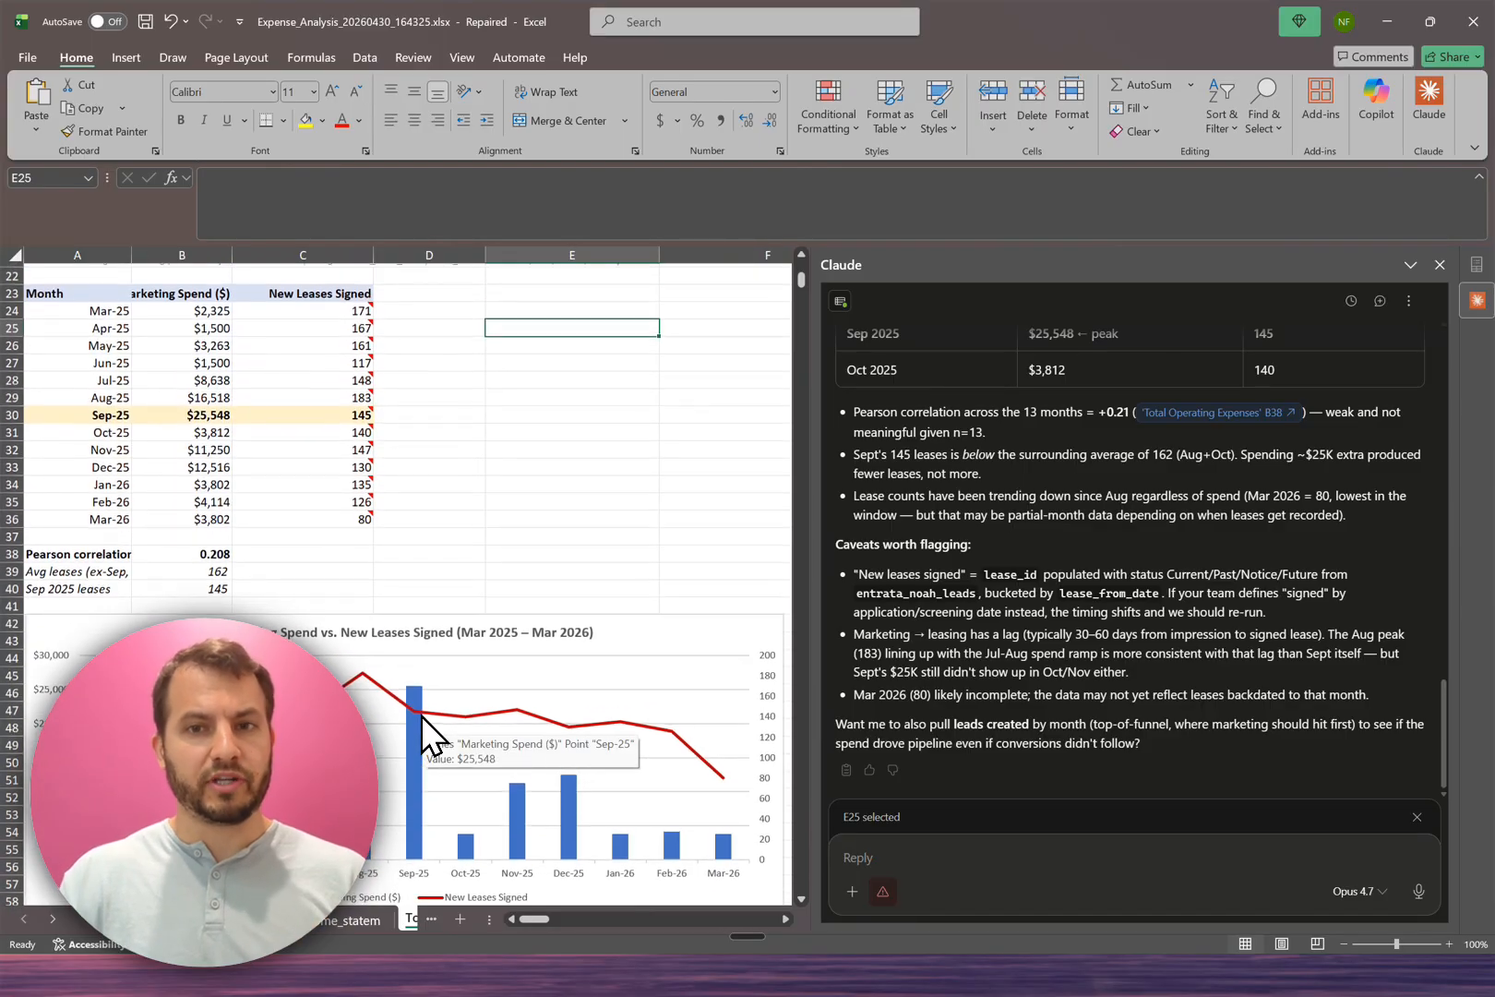
{"action": "scroll", "coordinate": [422, 717], "scroll_direction": "down", "scroll_amount": 1}
{"action": "scroll", "coordinate": [421, 715], "scroll_direction": "down", "scroll_amount": 1}
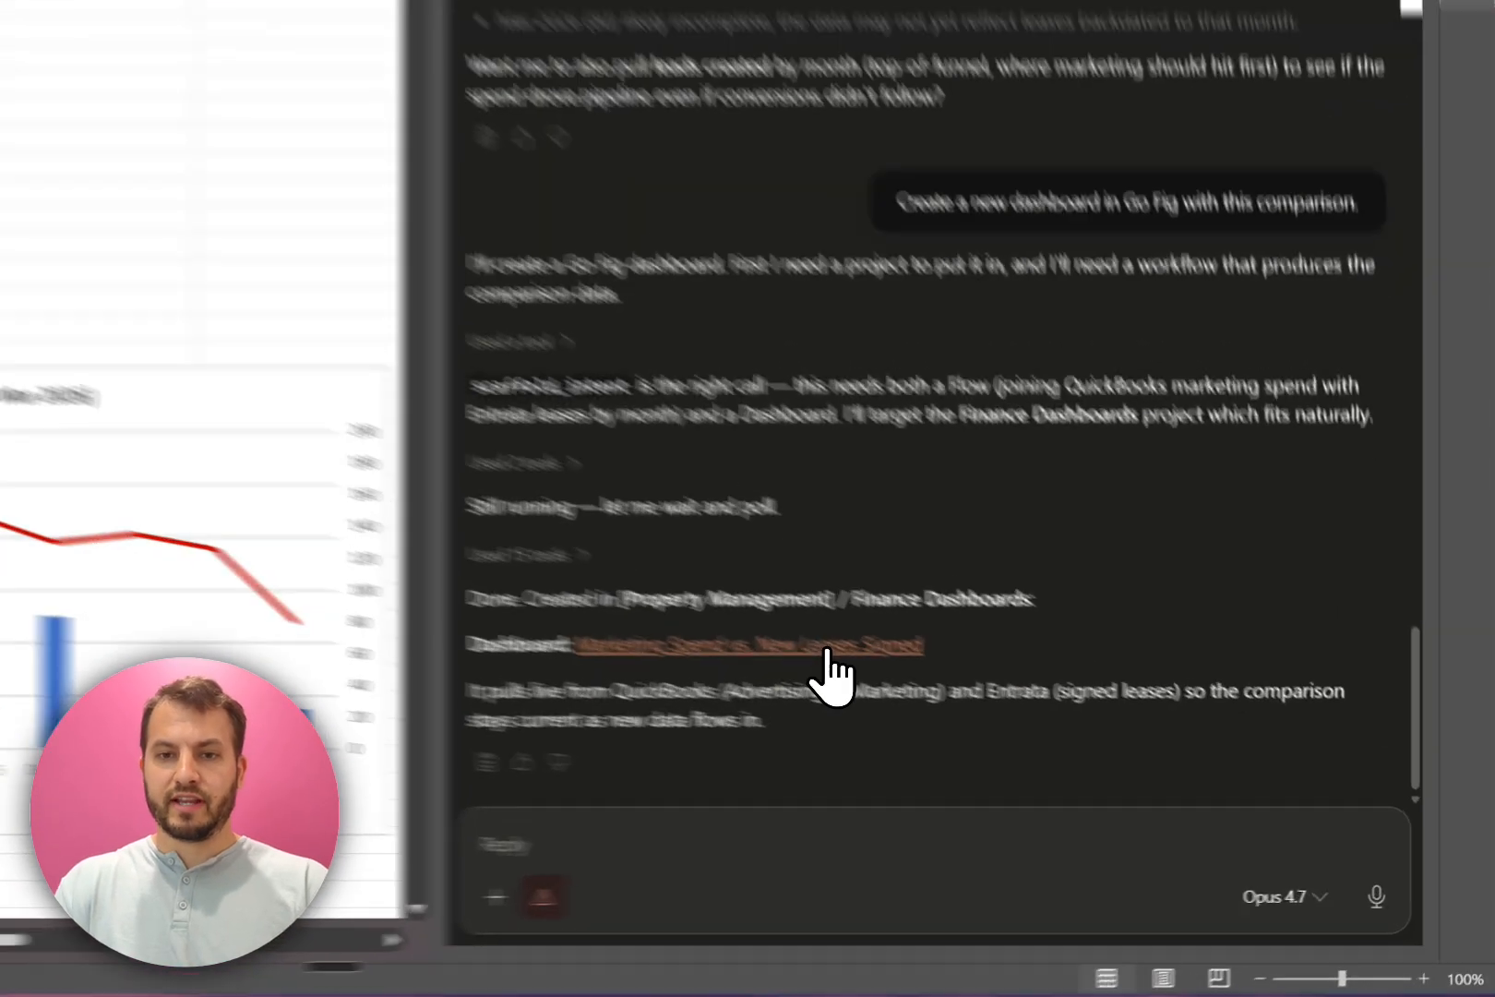
Step: Open the Marketing Spend vs. New Leases Signed dashboard linked in Claude's reply and examine its totals and monthly trend charts
{"action": "left_click", "coordinate": [1061, 731]}
{"action": "left_click", "coordinate": [1066, 447]}
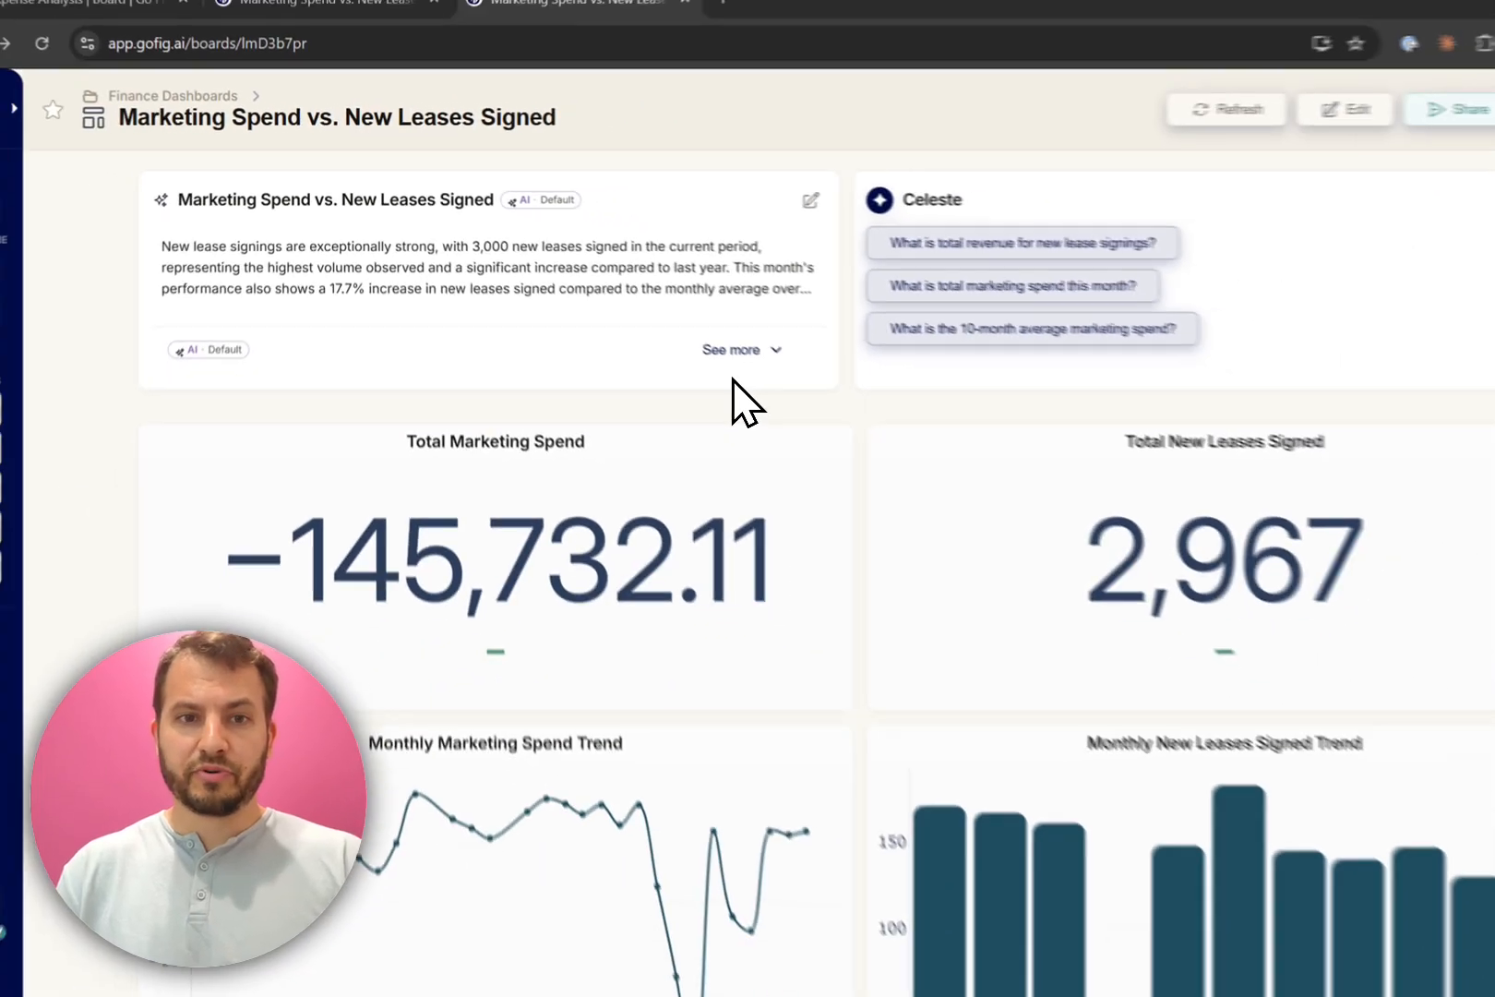
{"action": "scroll", "coordinate": [1020, 563], "scroll_direction": "down", "scroll_amount": 1}
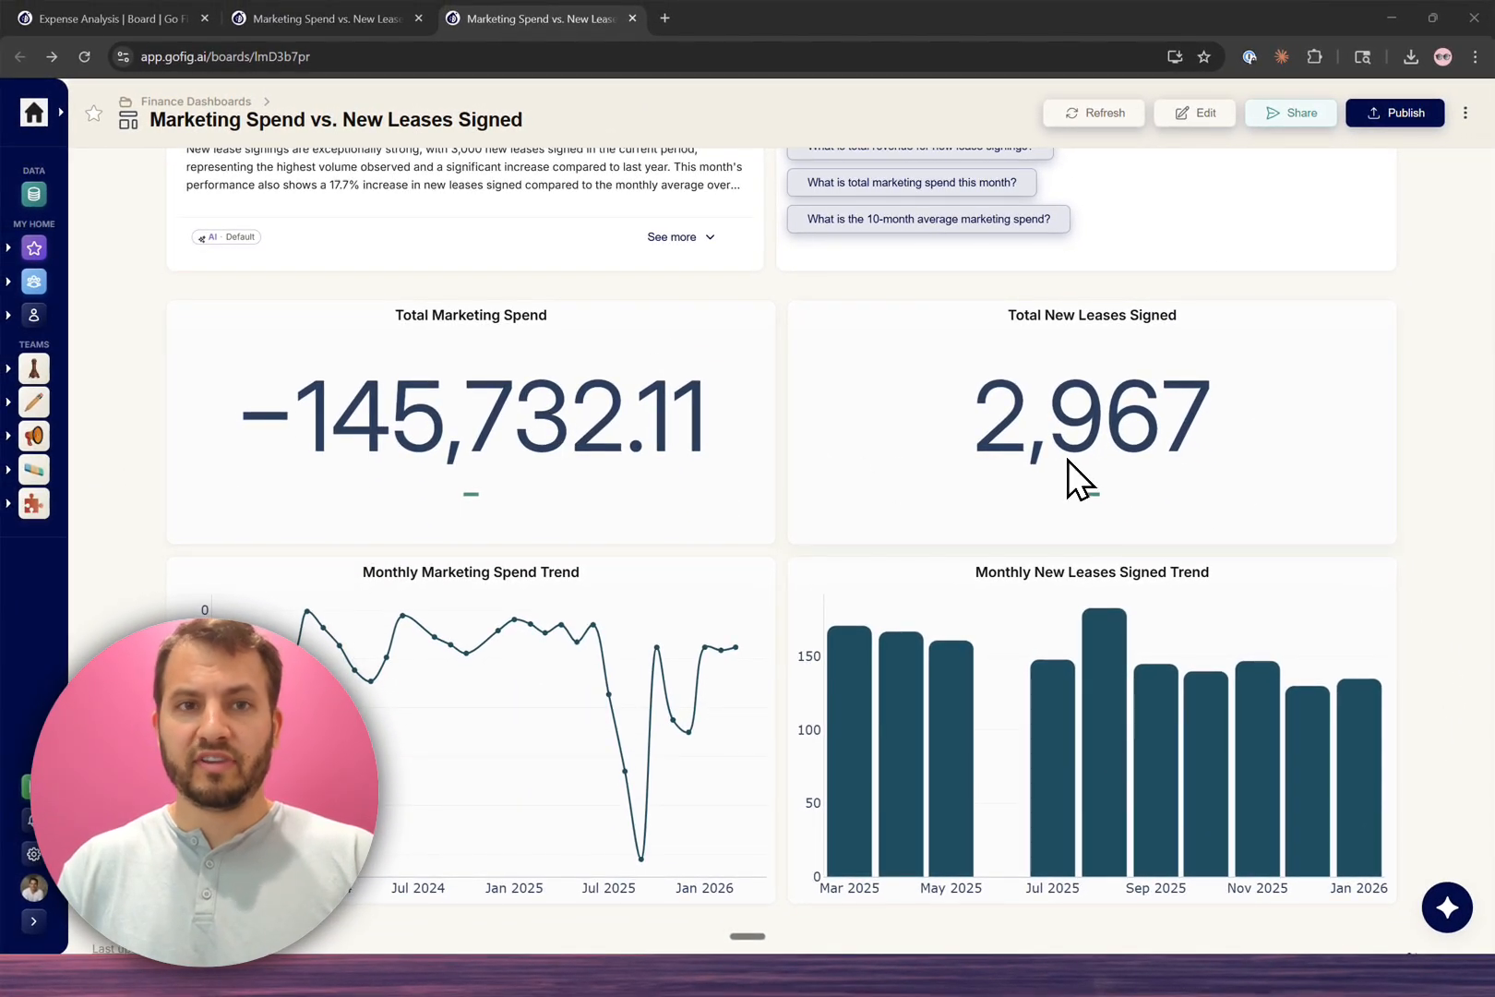
{"action": "scroll", "coordinate": [1067, 459], "scroll_direction": "down", "scroll_amount": 1}
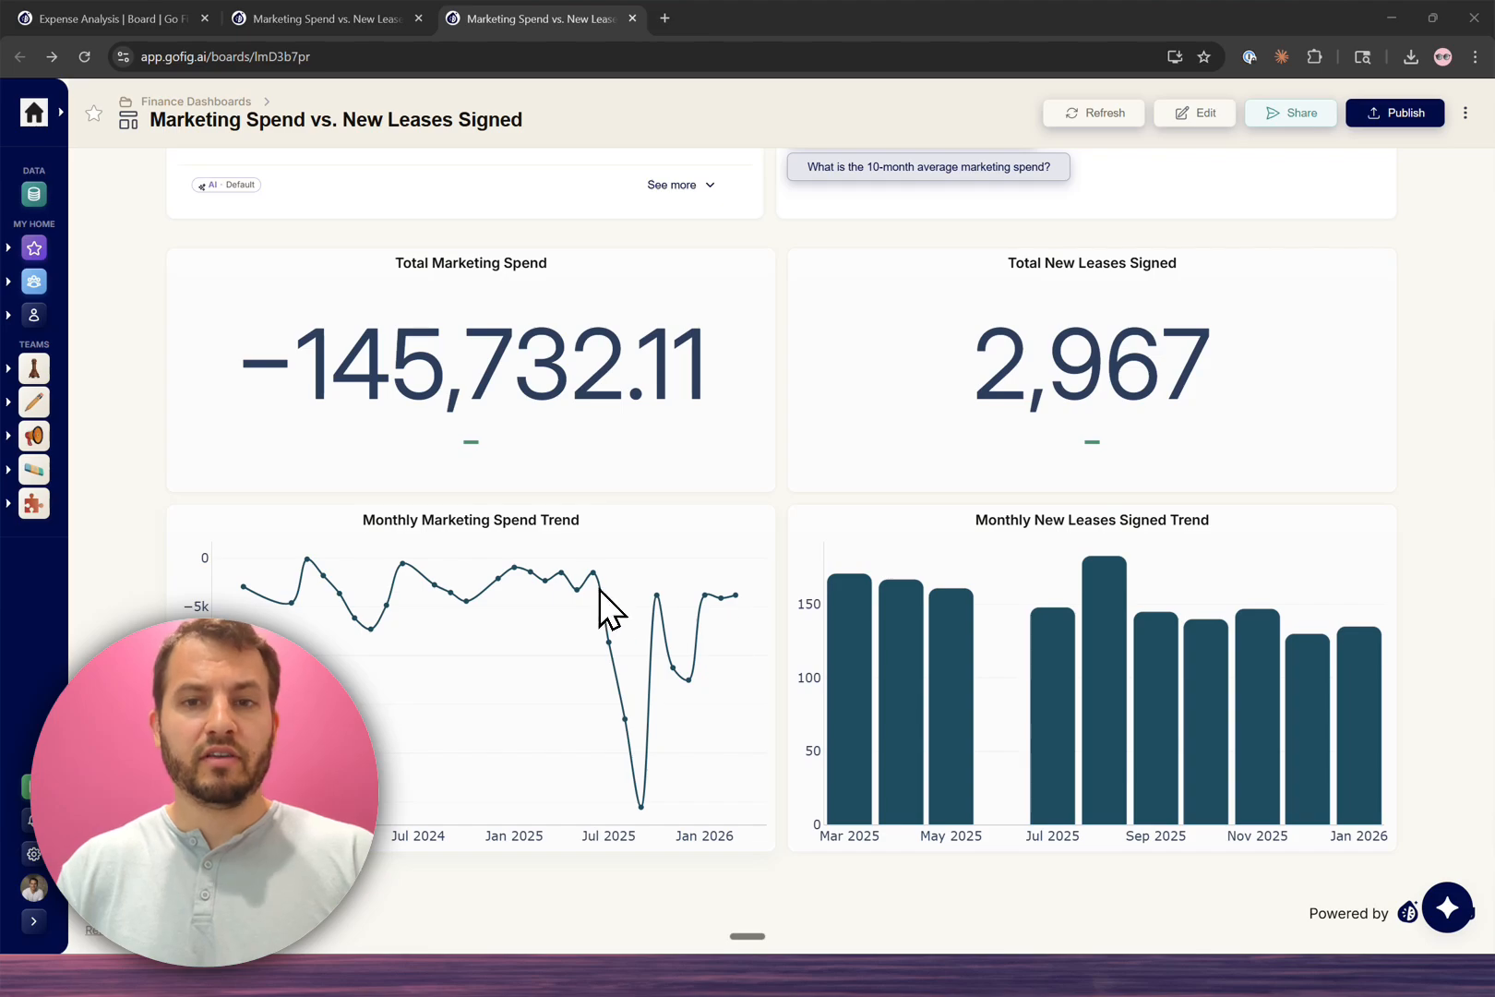
{"action": "scroll", "coordinate": [1300, 202], "scroll_direction": "up", "scroll_amount": 2}
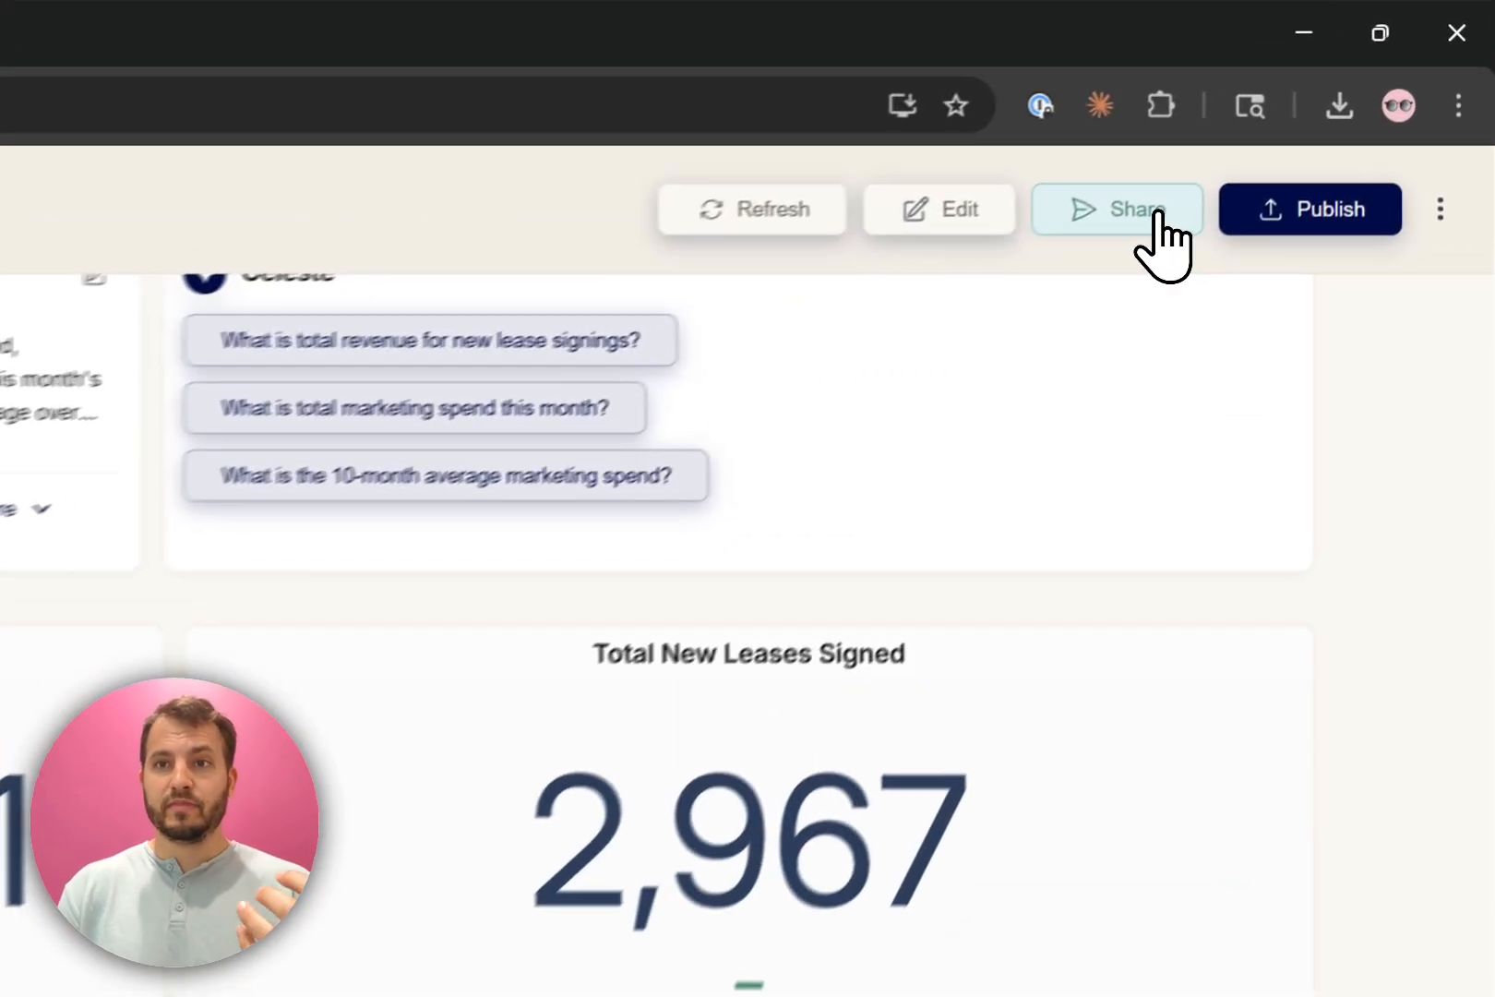
Step: View the sharing options of the Marketing Spend vs. New Leases Signed dashboard and switch to the Expense_Analysis workbook in Excel
{"action": "left_click", "coordinate": [1305, 113]}
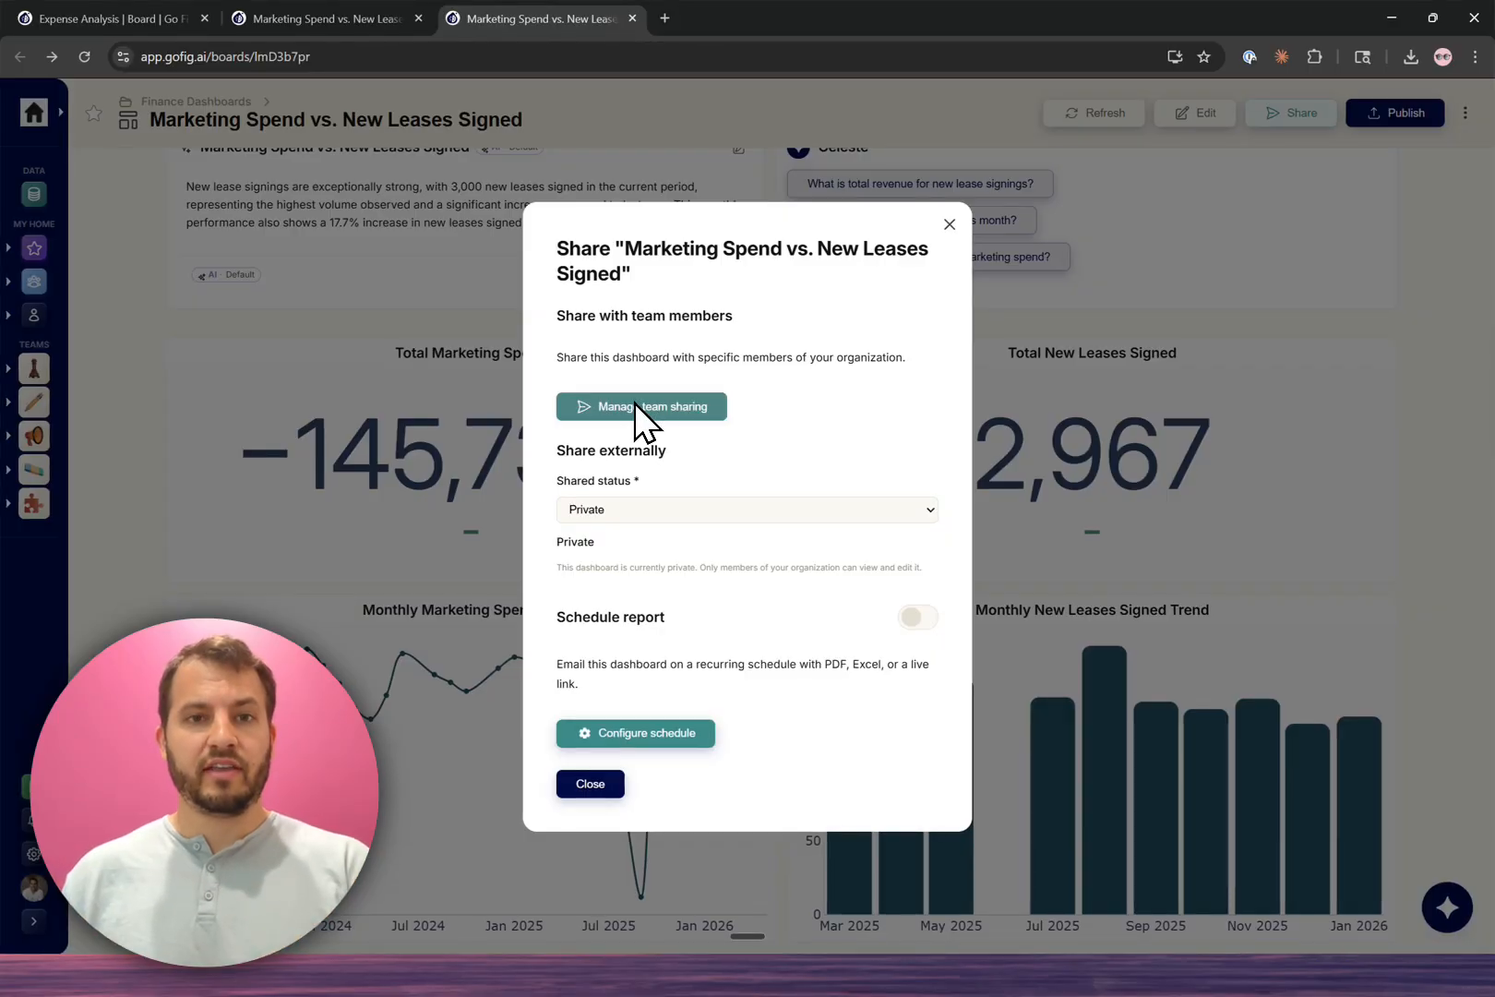
{"action": "key", "text": "alt+Tab"}
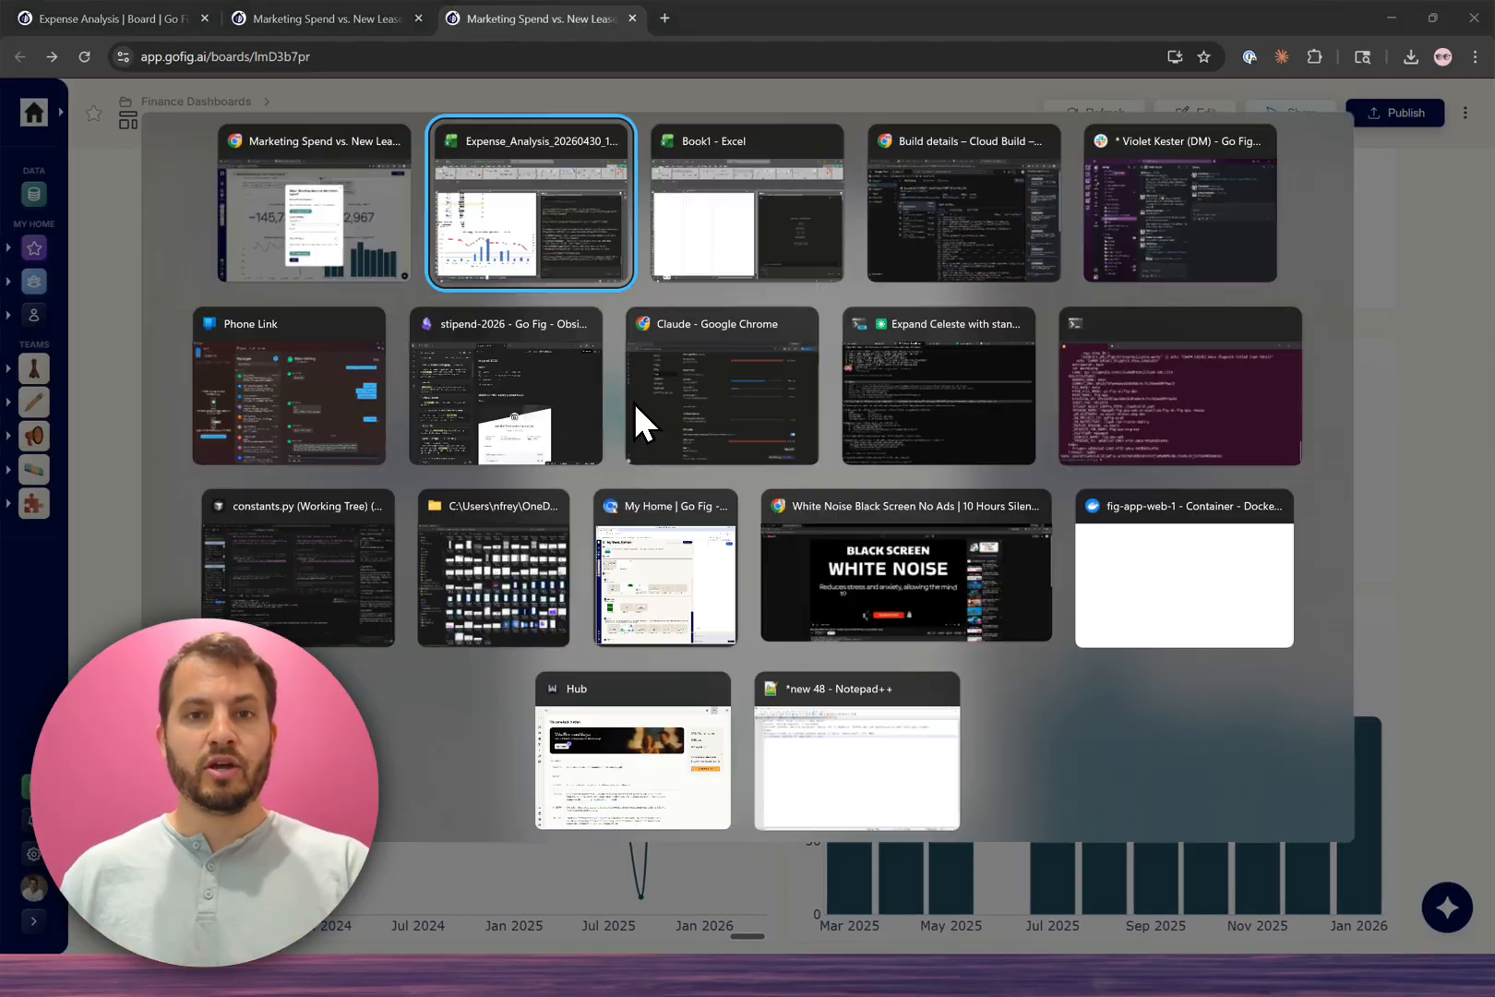